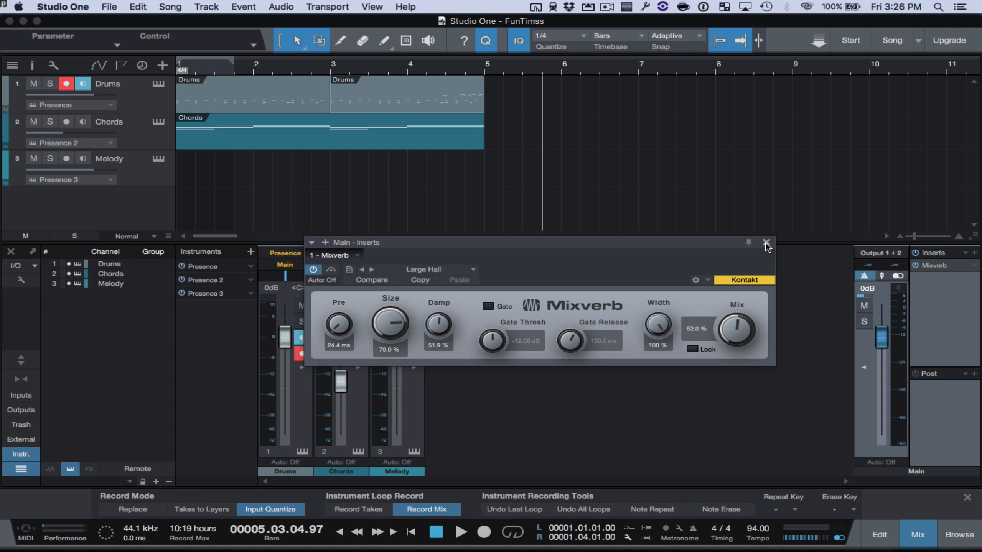
Reopen the Mixverb editor from the main output's inserts and close it.
left_click(766, 244)
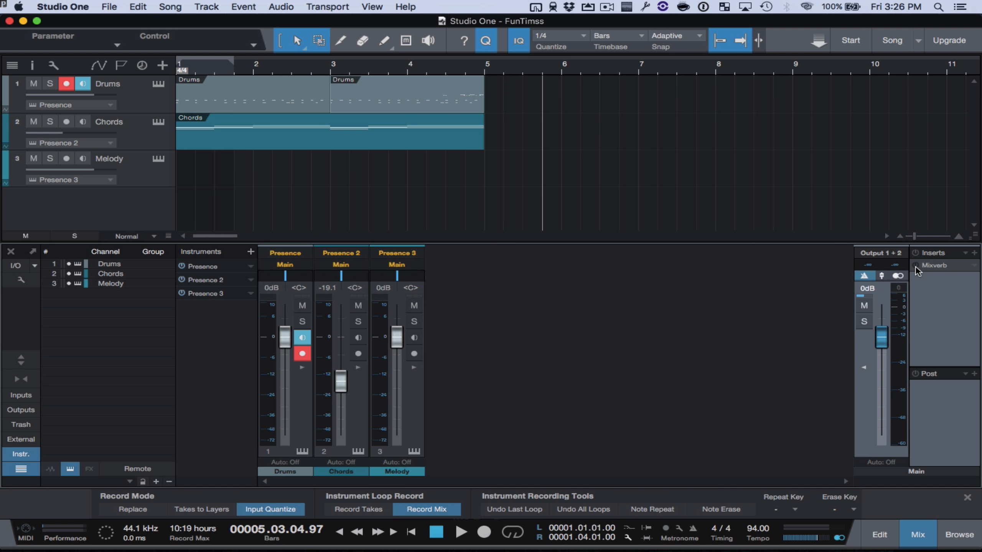
left_click(927, 265)
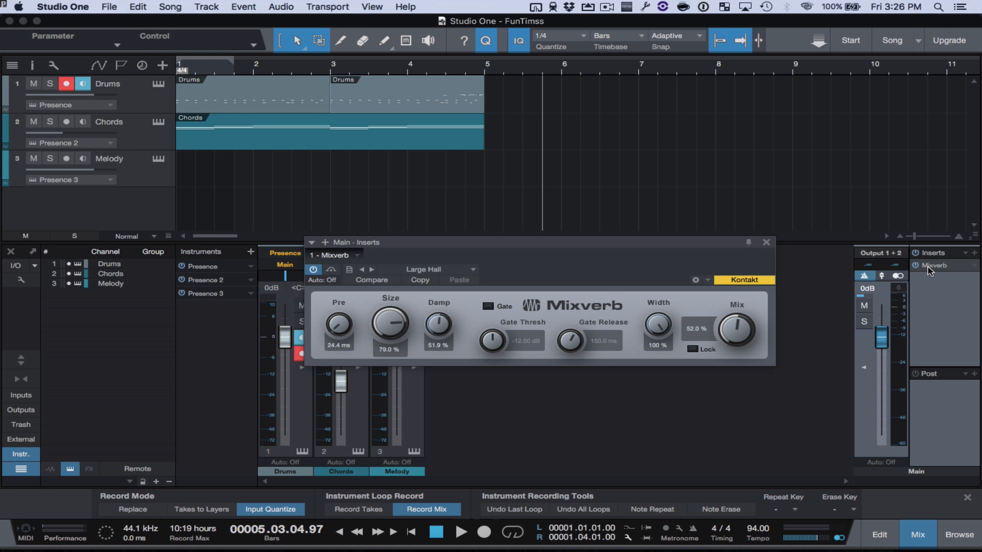
left_click(765, 243)
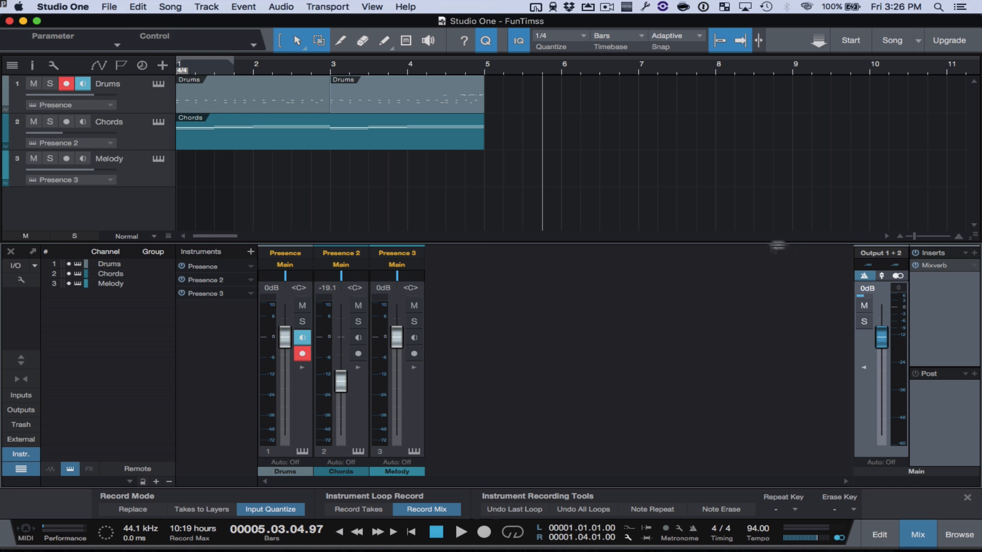
Add the Channel Strip effect to the main output's inserts and bypass Mixverb.
left_click(975, 254)
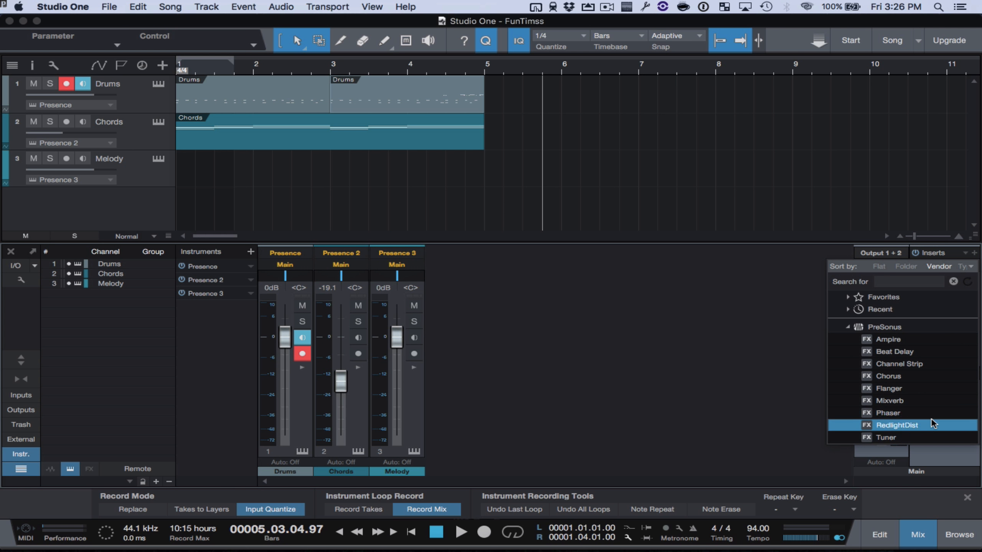
left_click(934, 369)
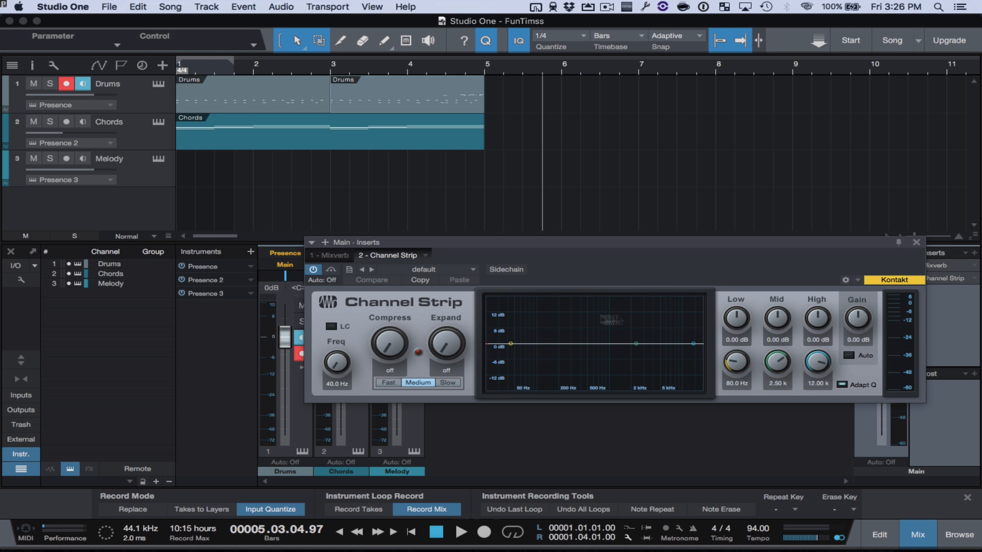
left_click_drag(769, 244, 680, 202)
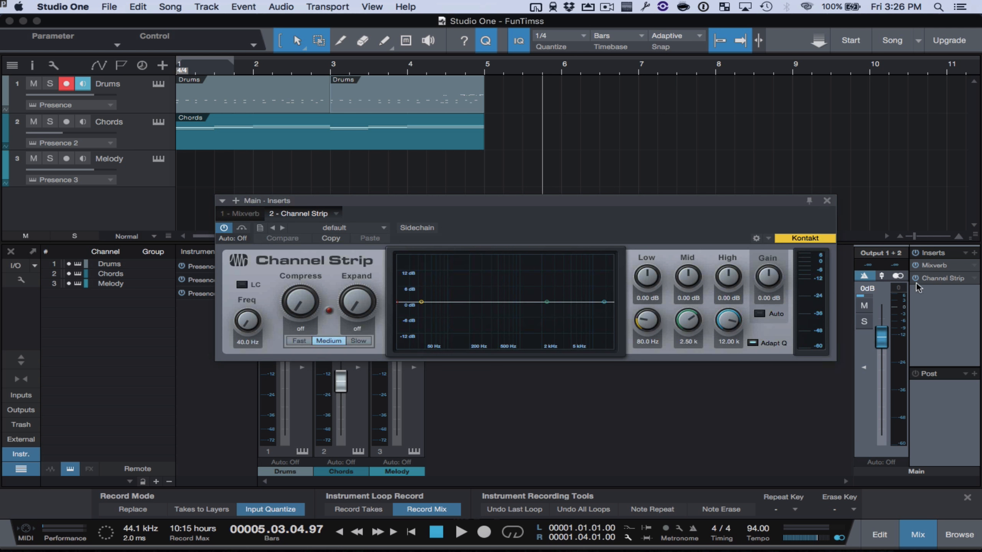
left_click(920, 268)
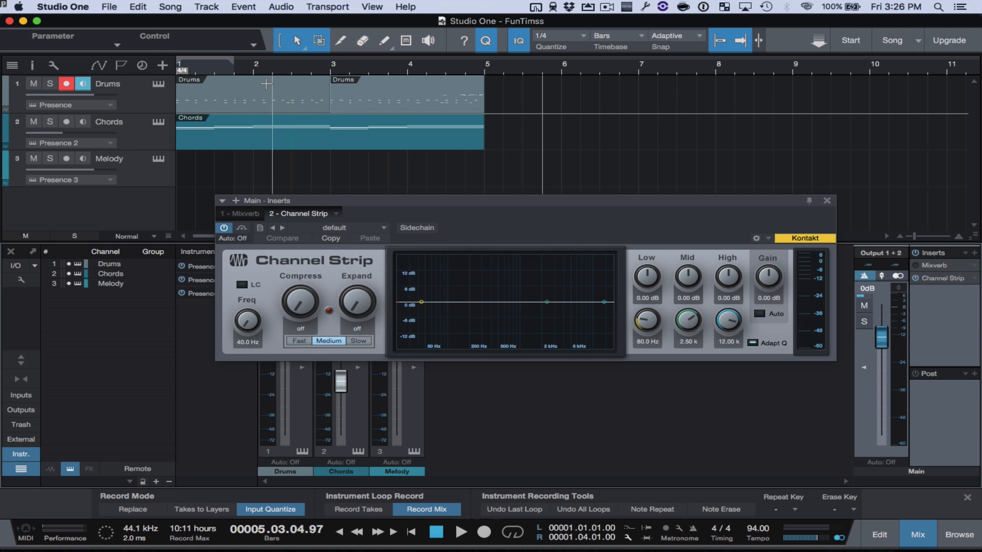
Extend the loop range to bar 5, turn on looping, and briefly play the song.
left_click_drag(232, 65, 461, 76)
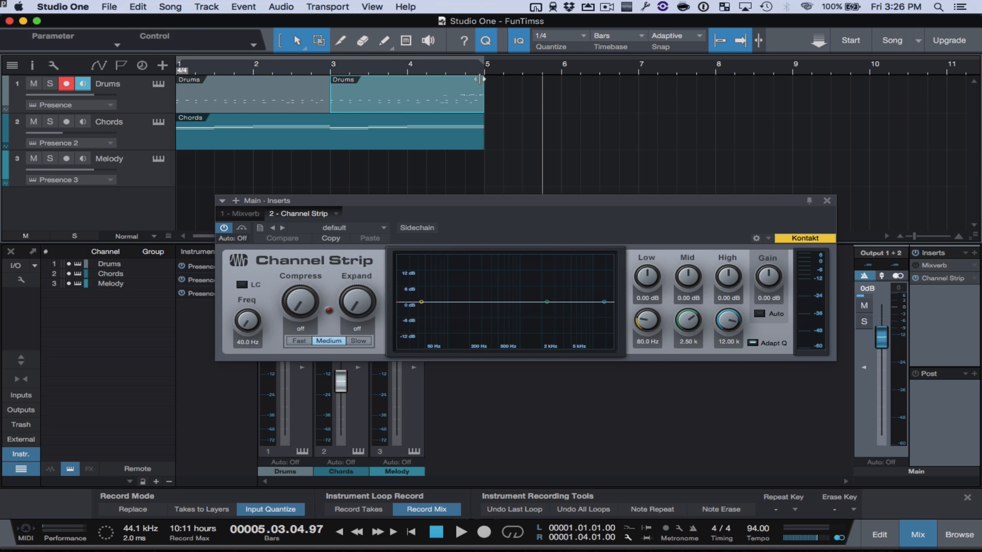
left_click(521, 531)
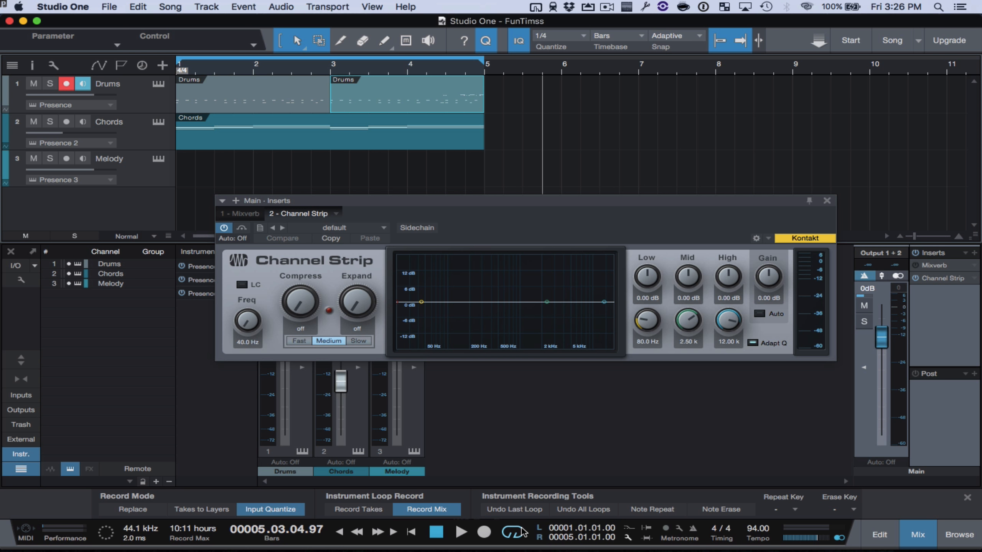
key("space")
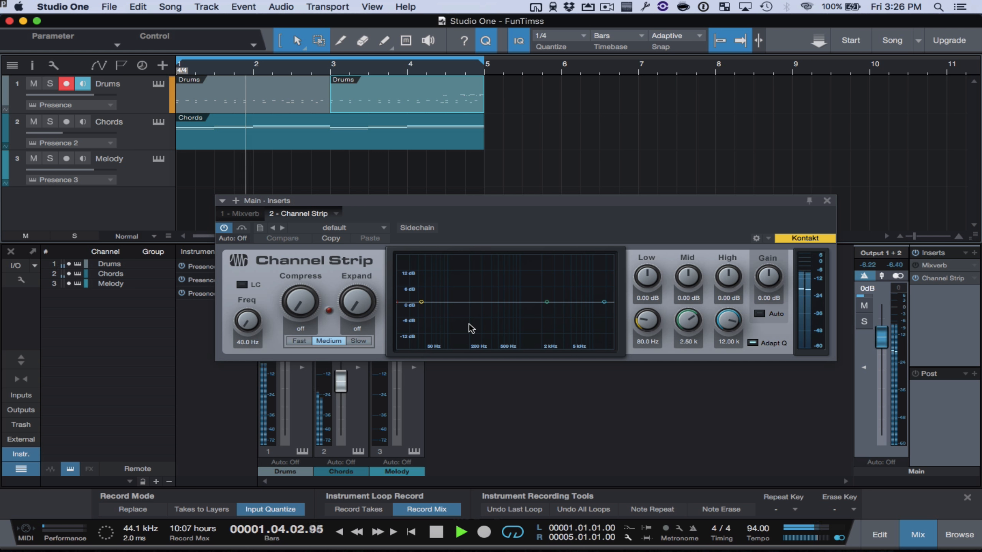
key("space")
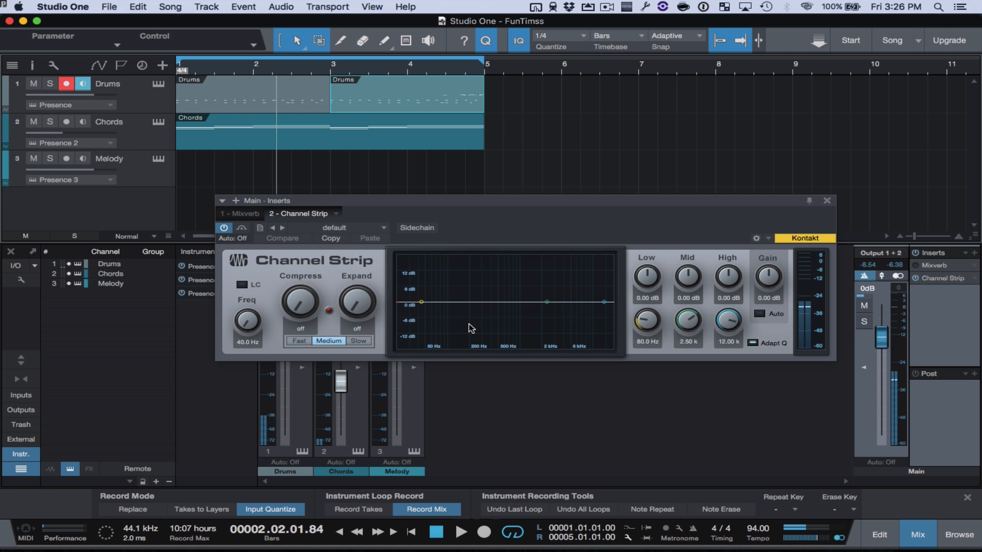
Audition a Channel Strip low-band boost during playback, shifting it to about 182 Hz, and reset its gain to 0 dB.
key("space")
left_click(422, 303)
left_click_drag(421, 304, 451, 273)
double_click(451, 272)
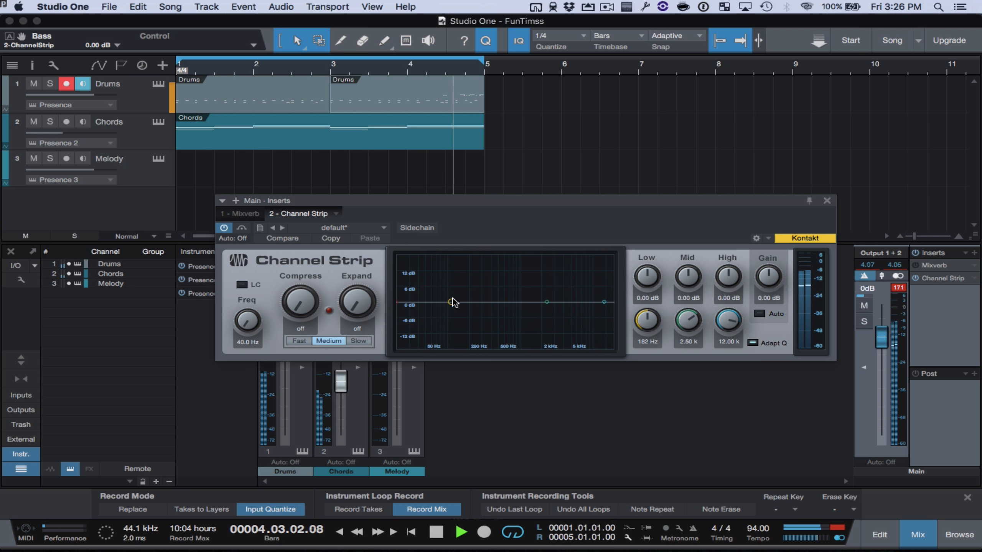
key("space")
Audition a low-band boost of about 8.77 dB at 108 Hz, reset it, and nudge the band to about -0.23 dB at 112 Hz.
left_click_drag(449, 303, 424, 285)
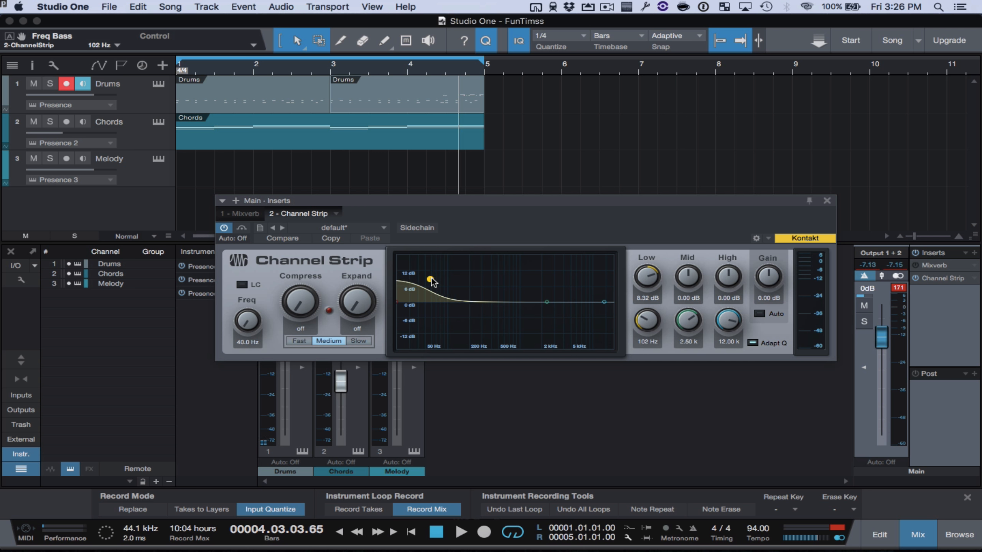
key("space")
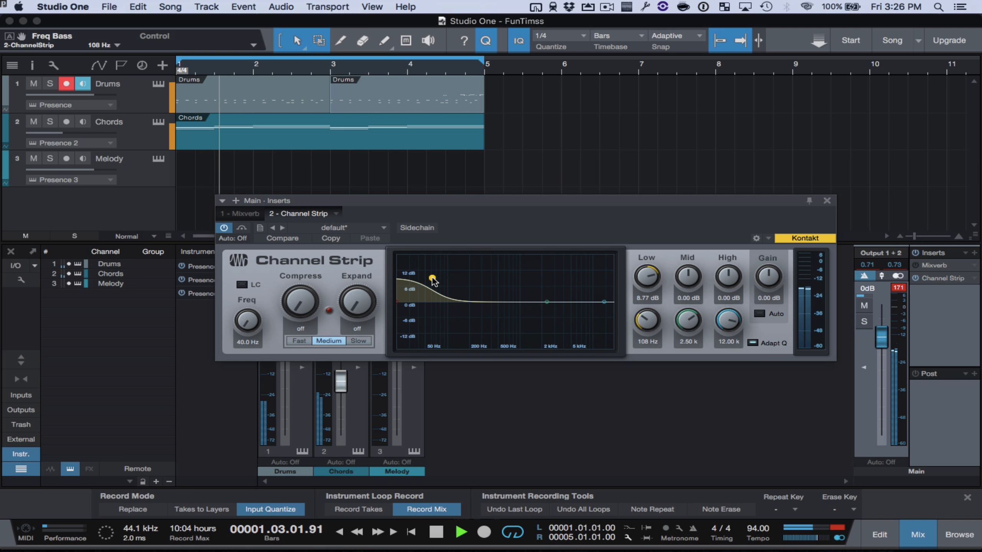
double_click(432, 278)
key("space")
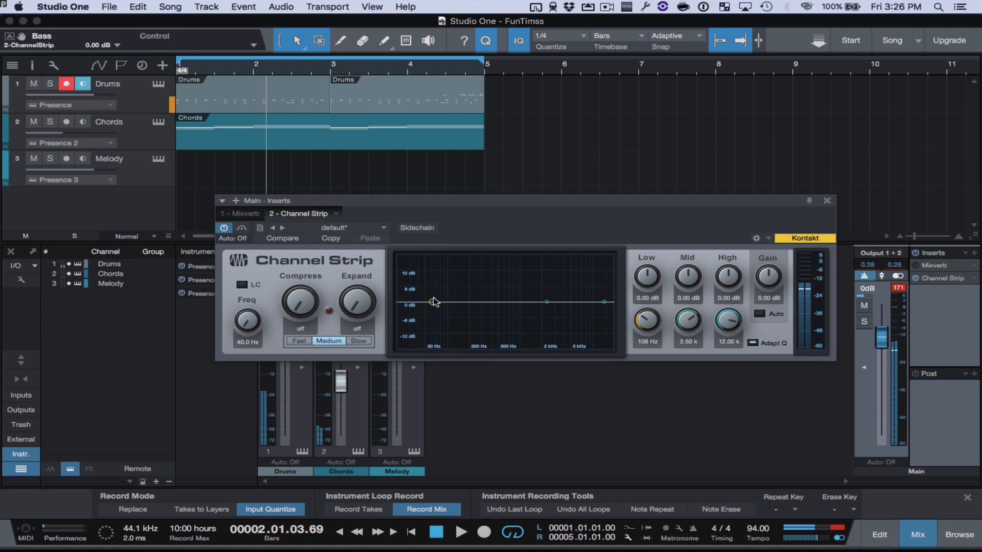
mouse_move(433, 304)
left_mouse_down()
mouse_move(435, 288)
mouse_move(434, 307)
left_mouse_up()
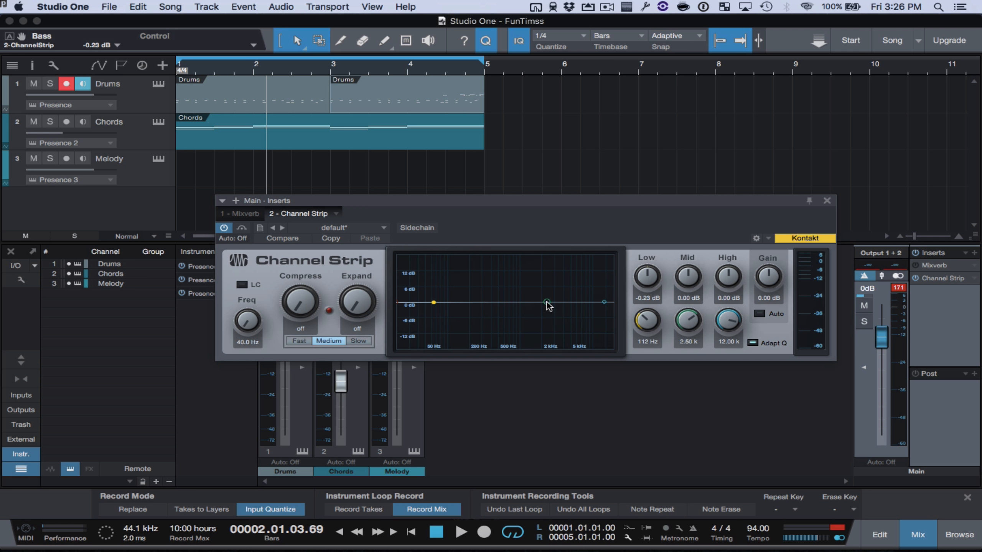
Audition a mid-band boost of about 14.4 dB at 4.16 kHz, and change it to a cut of about -12.15 dB at 4.74 kHz.
left_click_drag(547, 303, 547, 292)
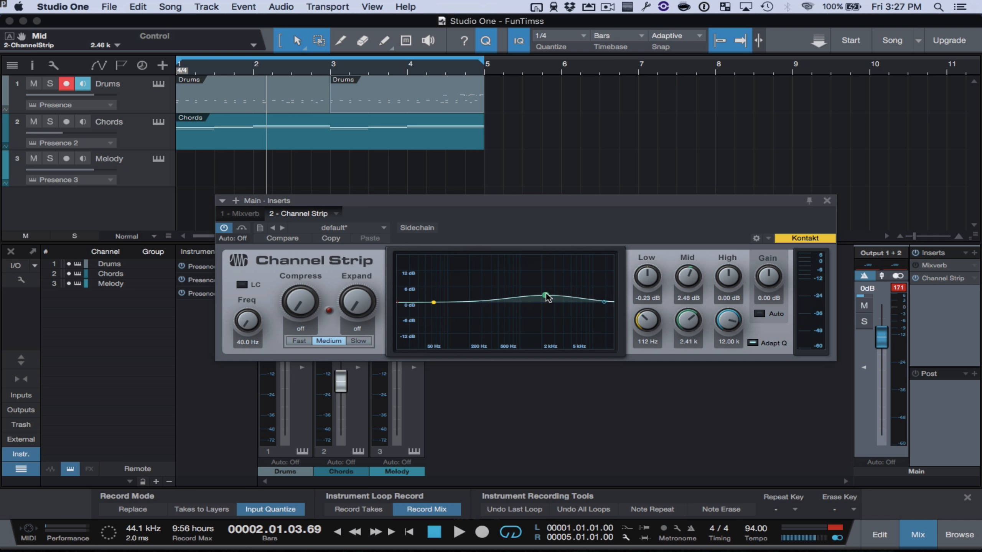
key("space")
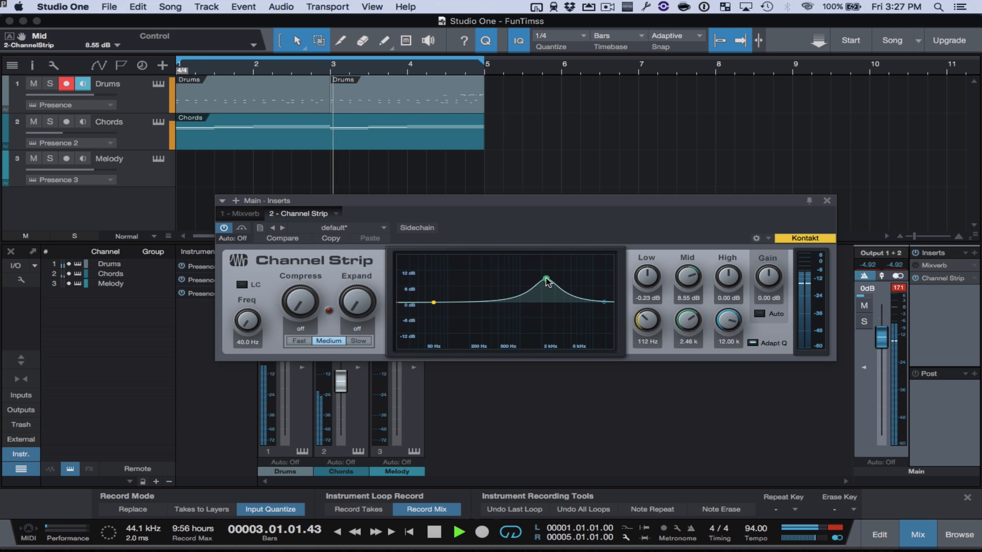
left_click_drag(547, 279, 565, 266)
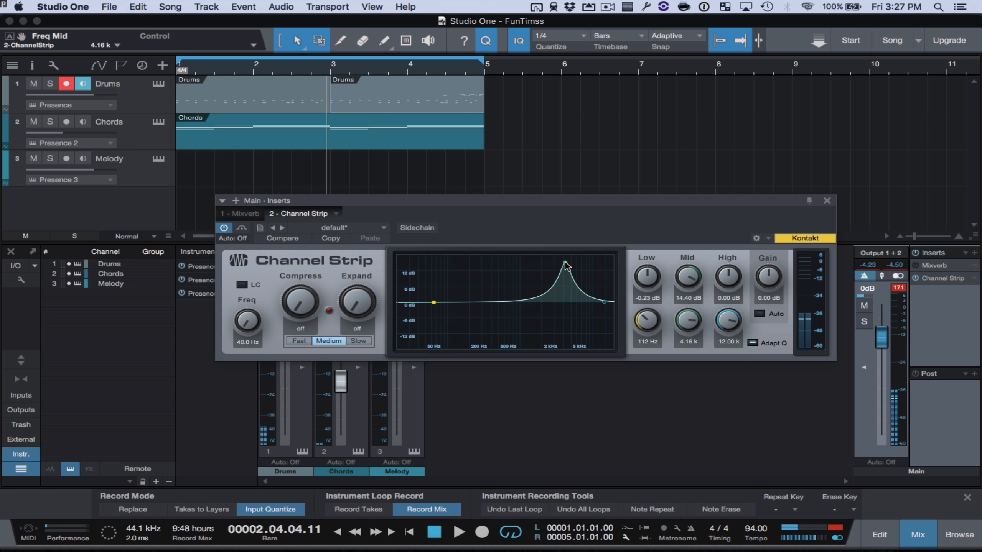
left_click_drag(567, 275, 571, 329)
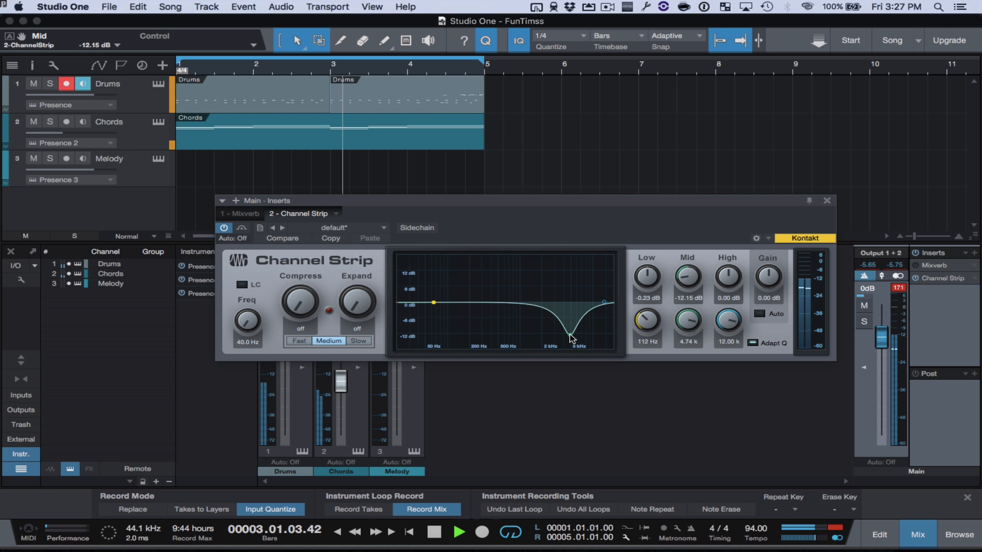
Sweep a strong mid-band boost from about 212 Hz up to about 4.40 kHz while listening to the loop.
left_click_drag(571, 336, 457, 257)
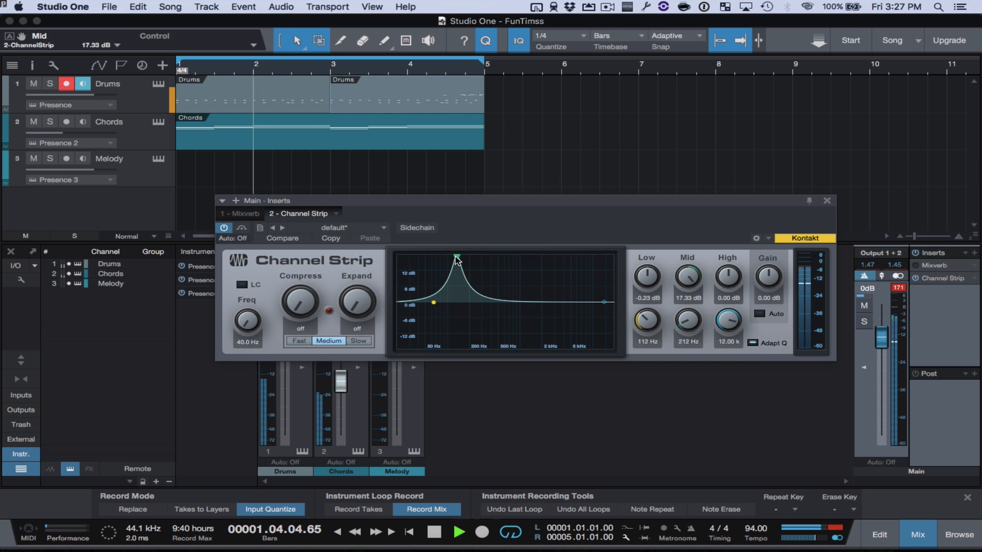
left_click_drag(456, 257, 568, 260)
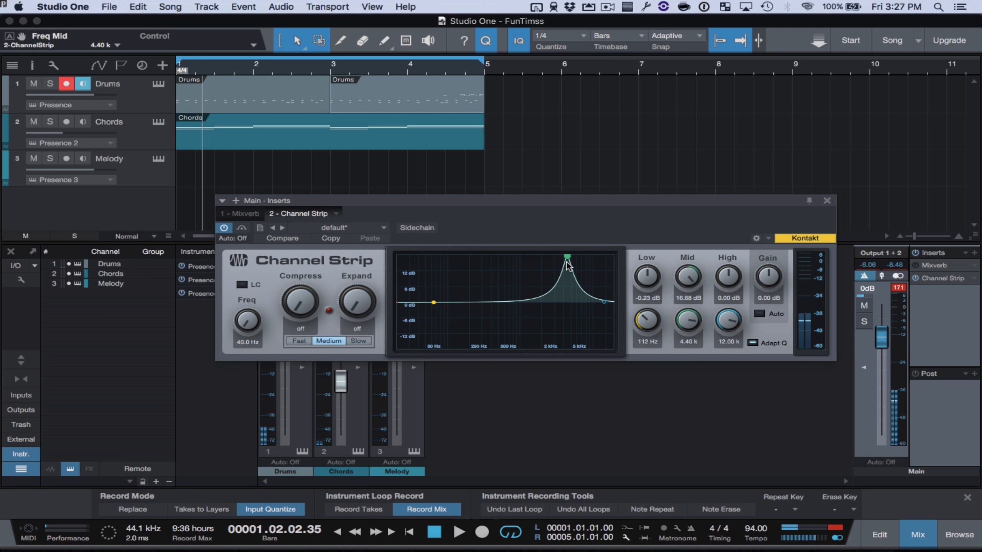
key("space")
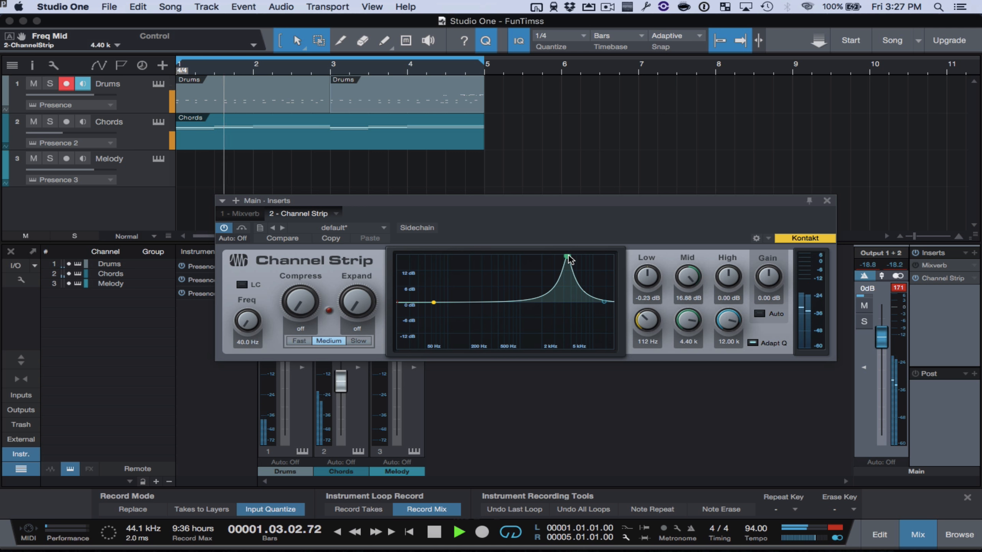
Cut the mid band to about -6.07 dB at 5.11 kHz during playback, and stop the song.
left_click_drag(569, 260, 570, 338)
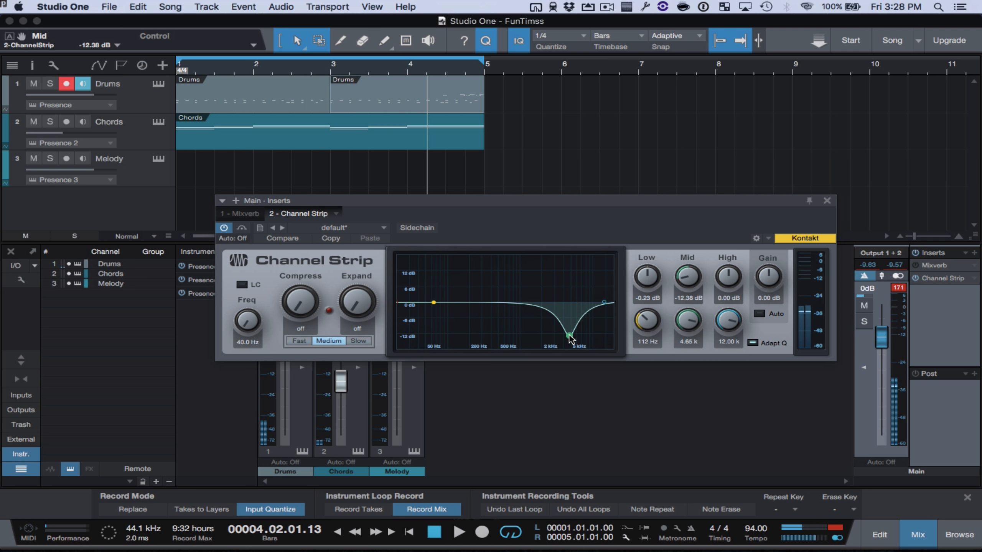
mouse_move(569, 338)
left_mouse_down()
mouse_move(571, 294)
mouse_move(573, 340)
mouse_move(574, 321)
left_mouse_up()
key("space")
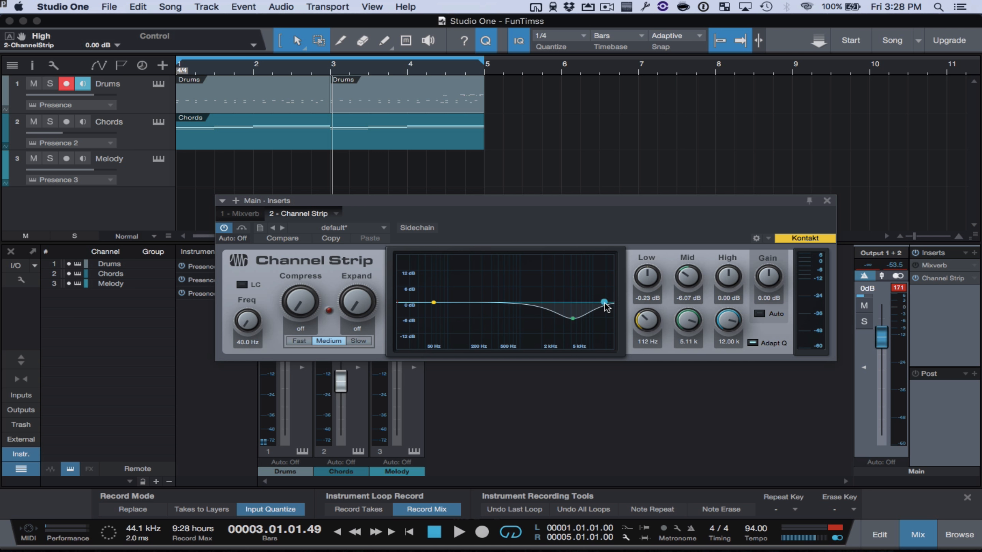
Boost the high band to about 5.85 dB at 11 kHz and cut the low band to about -2.03 dB at 104 Hz.
mouse_move(605, 304)
left_mouse_down()
mouse_move(599, 276)
mouse_move(600, 310)
mouse_move(601, 286)
left_mouse_up()
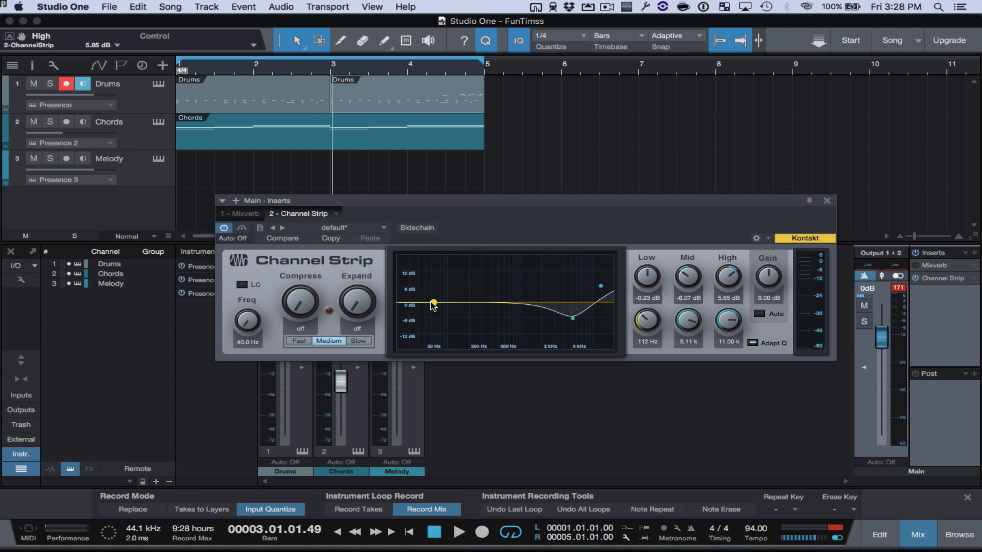
mouse_move(432, 305)
left_mouse_down()
mouse_move(432, 320)
mouse_move(430, 293)
left_mouse_up()
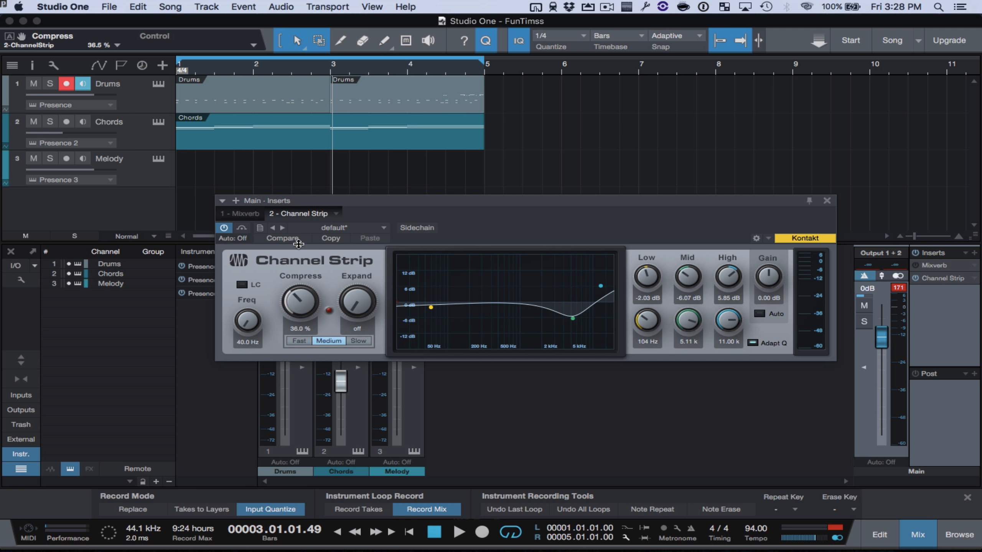
Raise the Channel Strip's Compress amount to about 68% and listen to the loop with the effect applied.
key("space")
left_click_drag(296, 294, 305, 252)
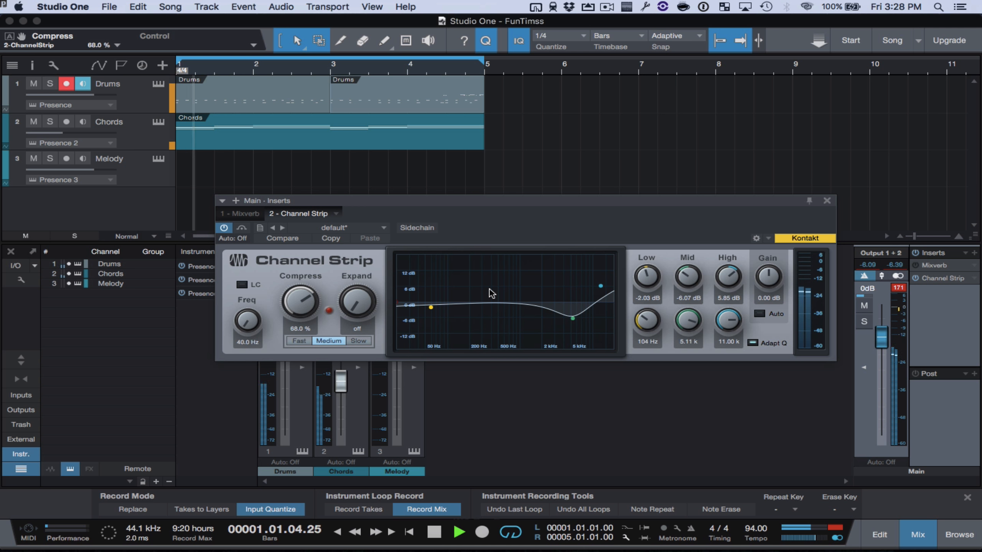
key("space")
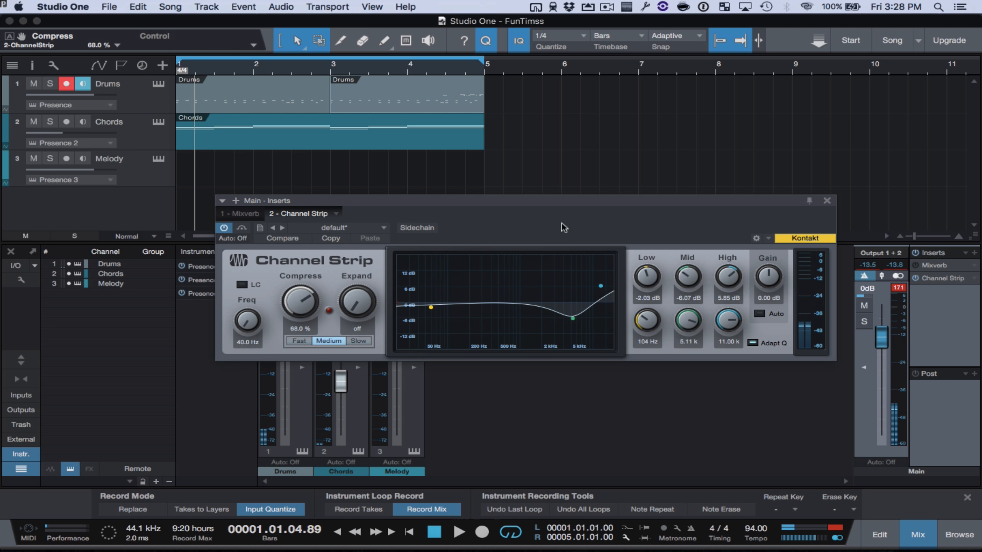
key("space")
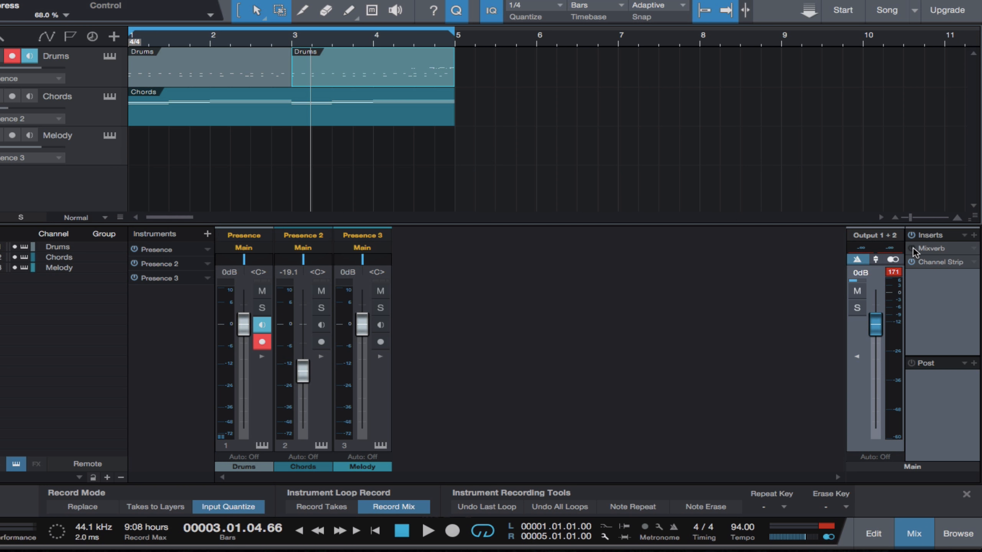
Re-enable Mixverb on the main output during playback and lower its Mix to about 14.5%.
key("space")
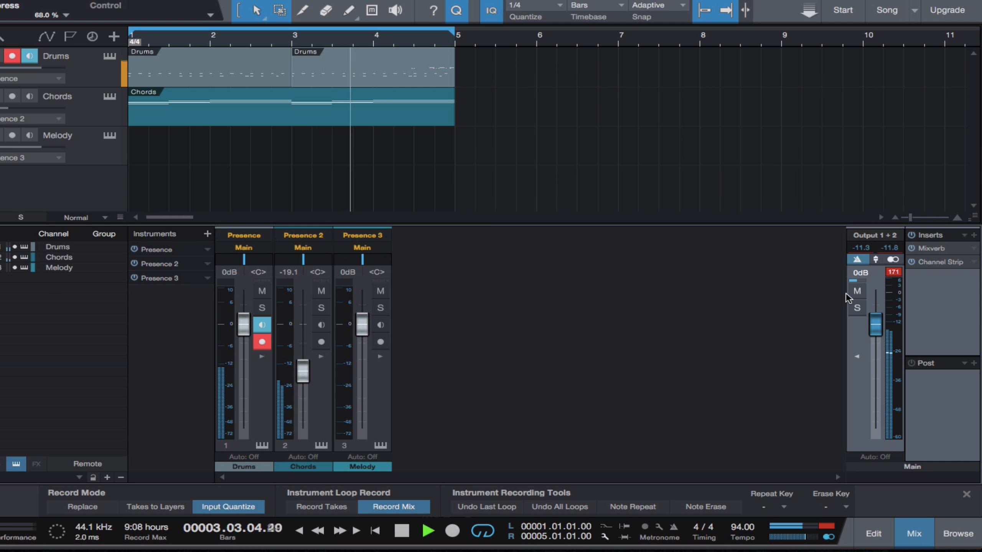
left_click(913, 249)
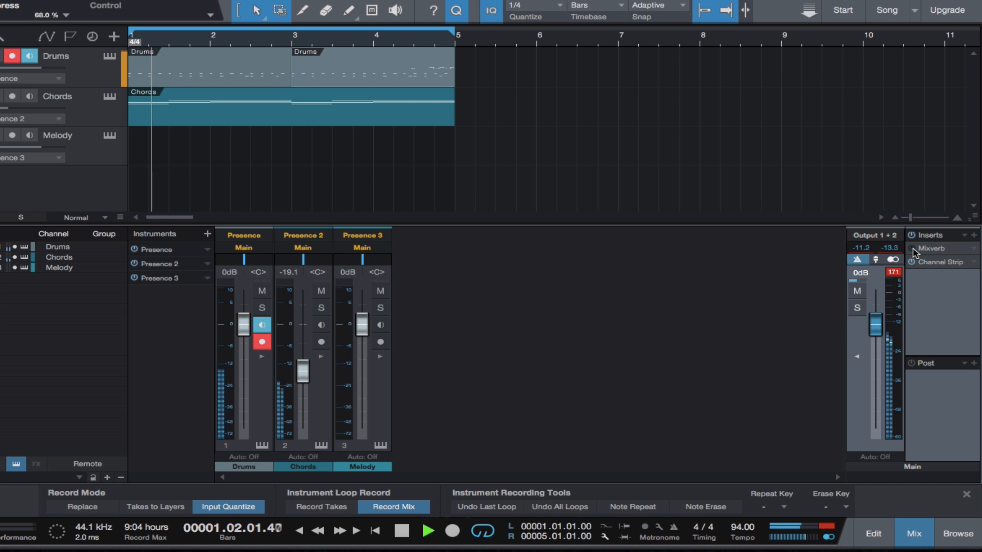
left_click(929, 250)
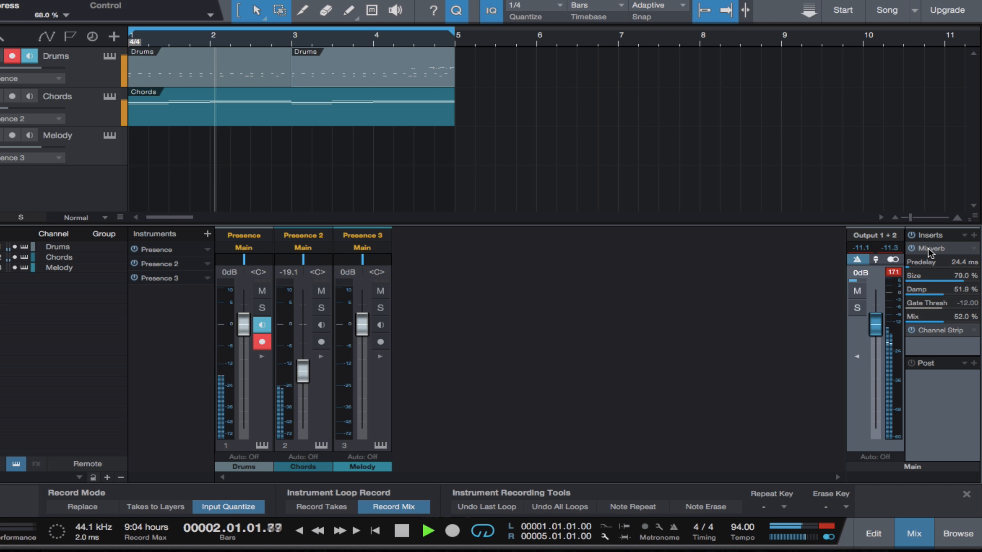
double_click(929, 250)
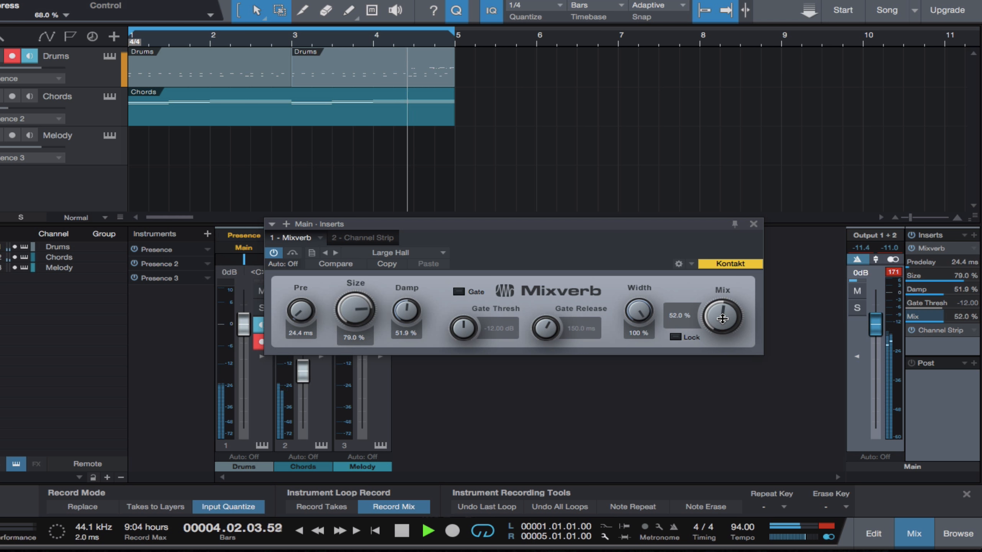
left_click_drag(722, 319, 714, 353)
left_click_drag(713, 355, 713, 358)
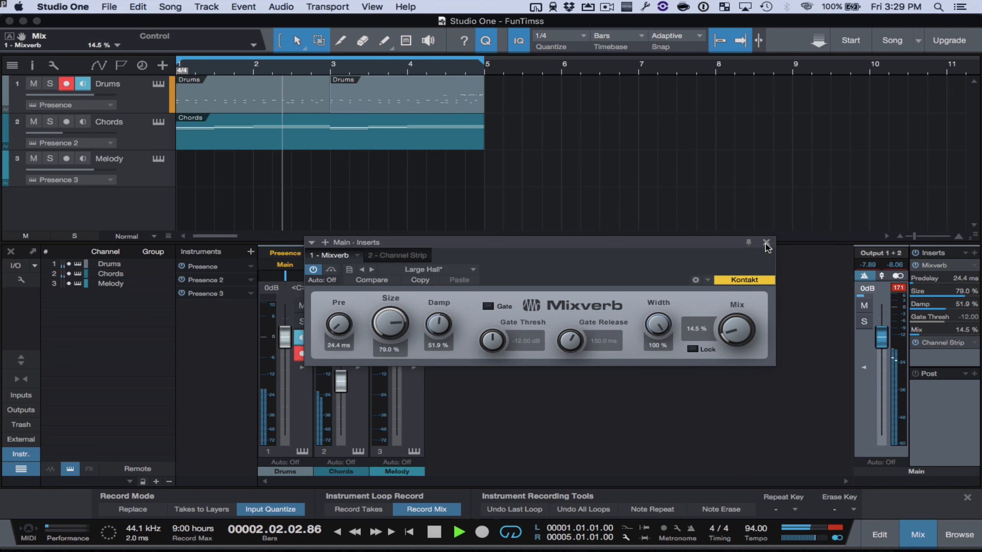
Close the Mixverb window, return the stopped song to its start, and save the song.
left_click(753, 223)
key("space")
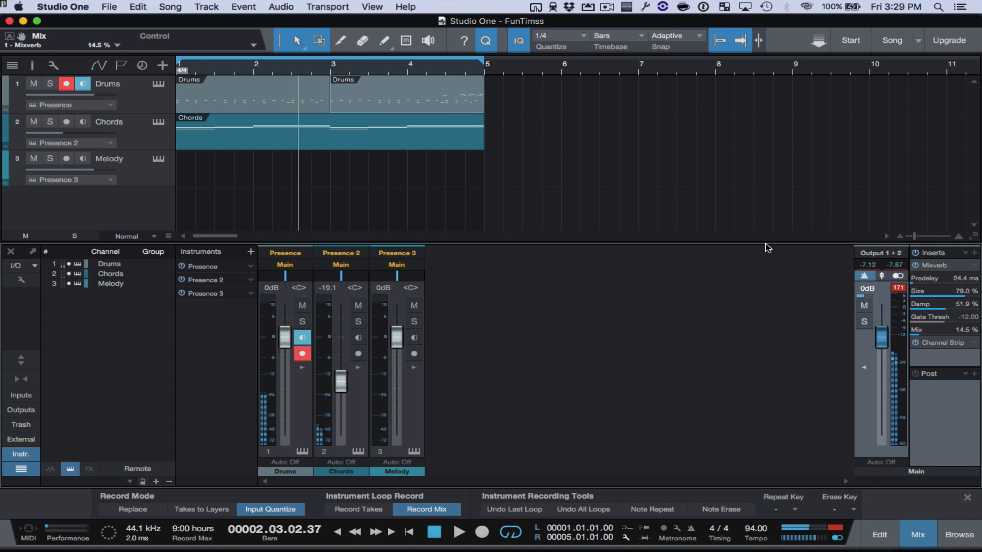
key("comma")
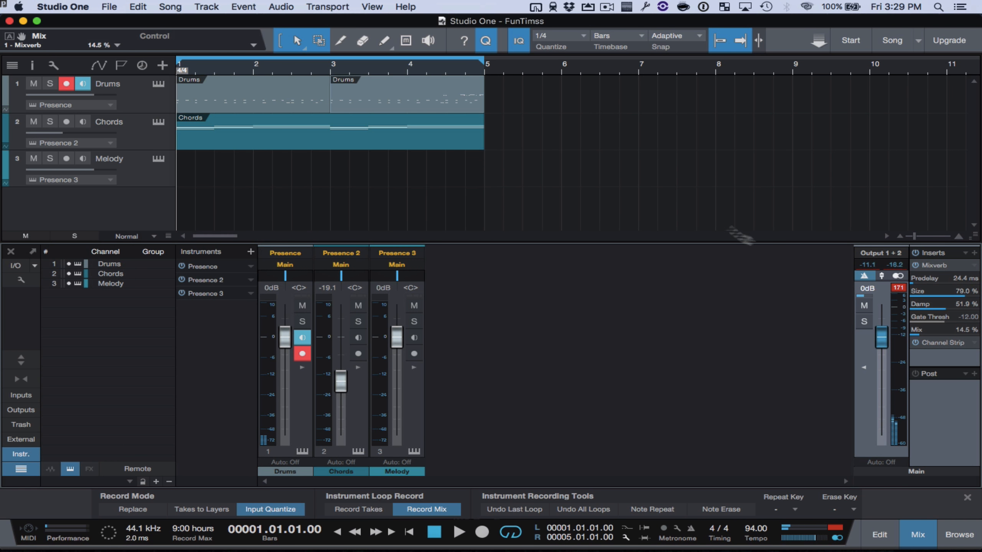
left_click(105, 6)
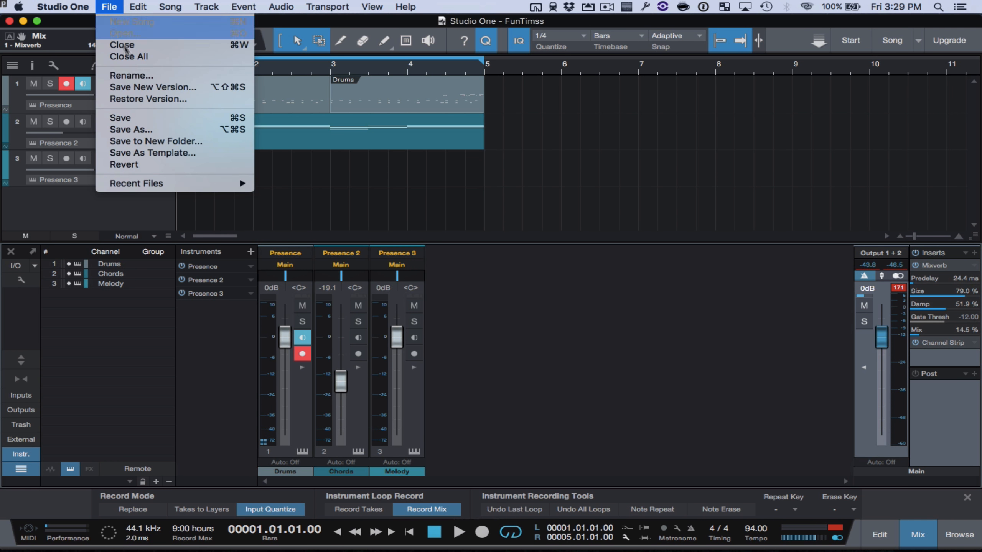
left_click(148, 118)
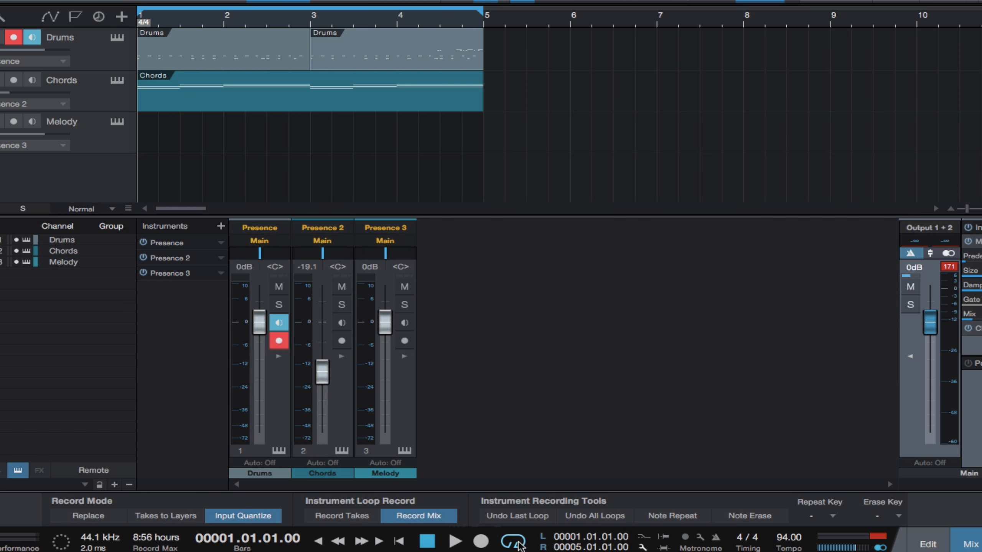
Extend the loop range's end past the last events to the middle of bar 5 (00005.03.01.00).
left_click(519, 545)
left_click(516, 545)
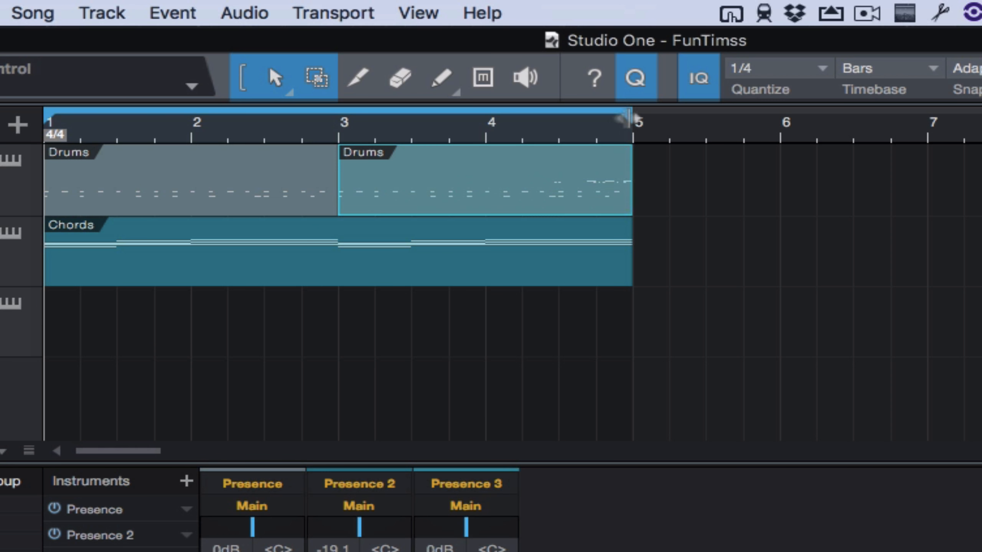
mouse_move(557, 61)
left_mouse_down()
mouse_move(293, 61)
mouse_move(560, 61)
left_mouse_up()
mouse_move(641, 123)
left_mouse_down()
mouse_move(883, 122)
mouse_move(654, 124)
mouse_move(708, 128)
left_mouse_up()
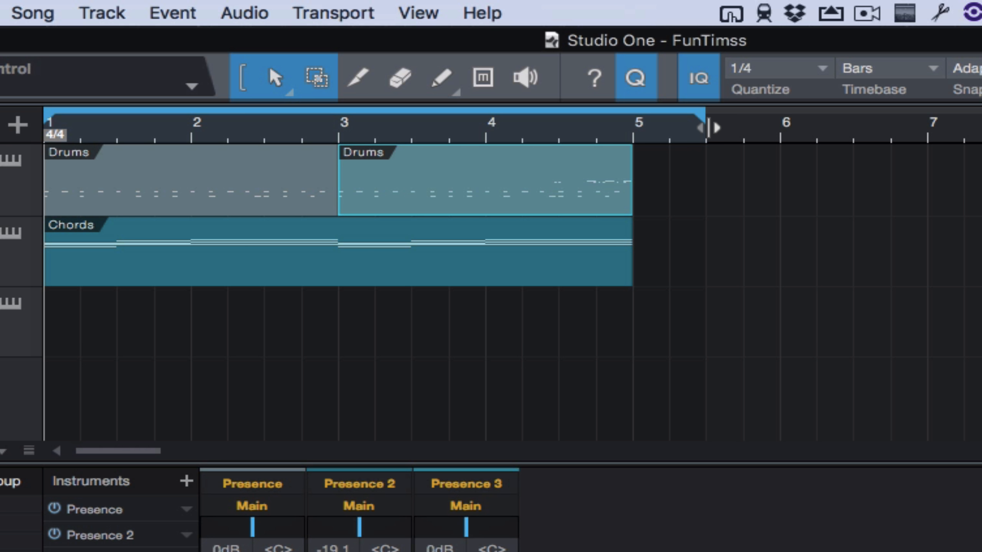
mouse_move(709, 127)
left_mouse_down()
mouse_move(655, 123)
mouse_move(708, 123)
mouse_move(683, 123)
mouse_move(701, 123)
left_mouse_up()
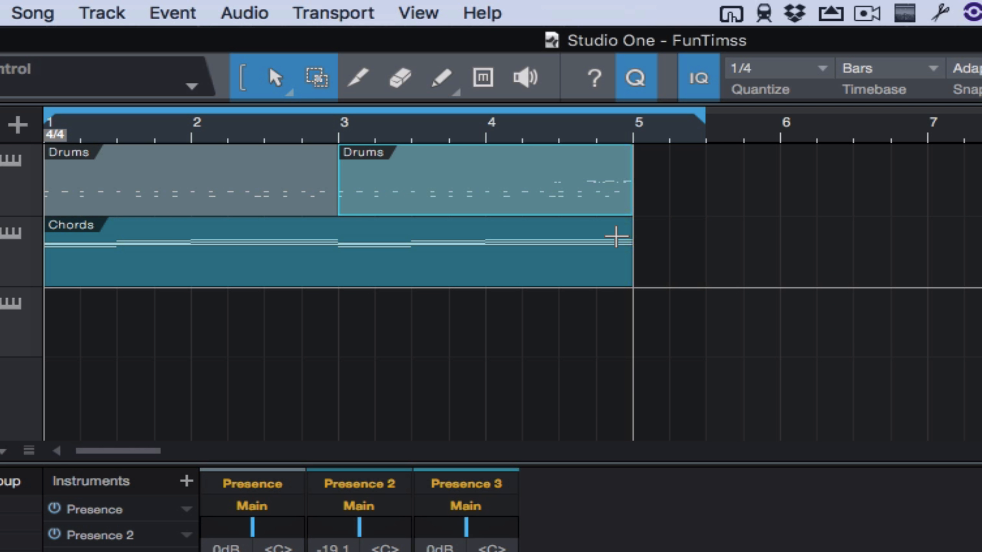
Open the Export Mixdown settings and set the wave file's resolution to 24 Bit.
left_click(31, 12)
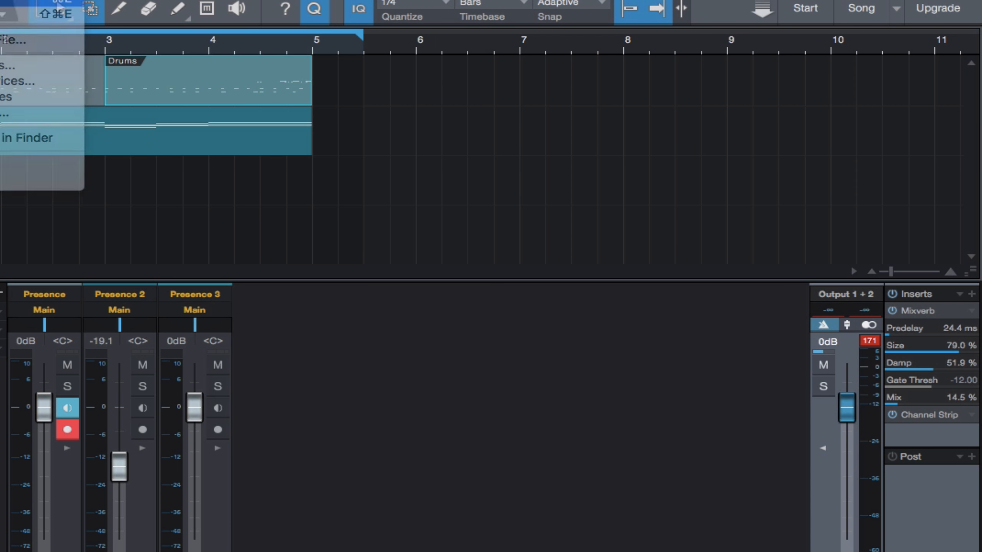
left_click(98, 63)
left_click(344, 171)
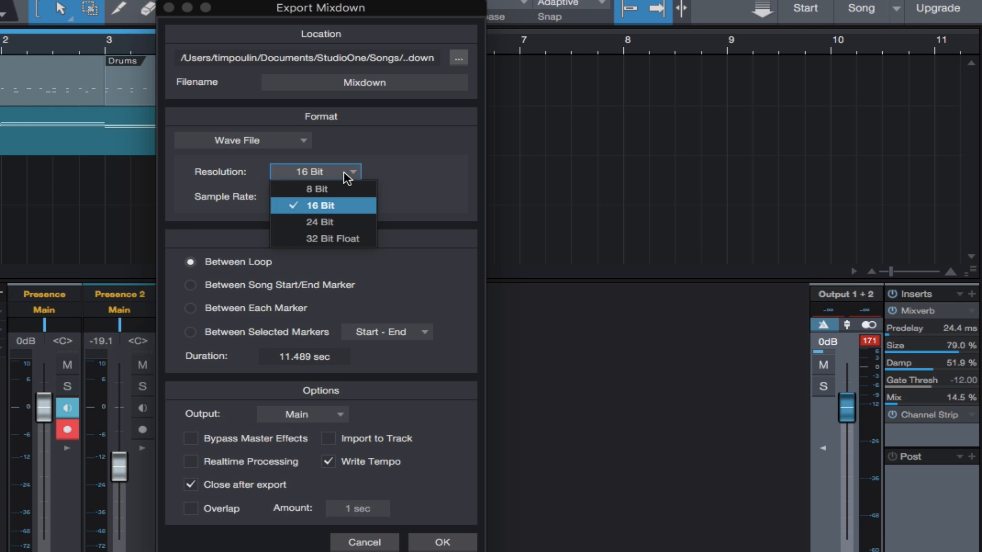
left_click(340, 222)
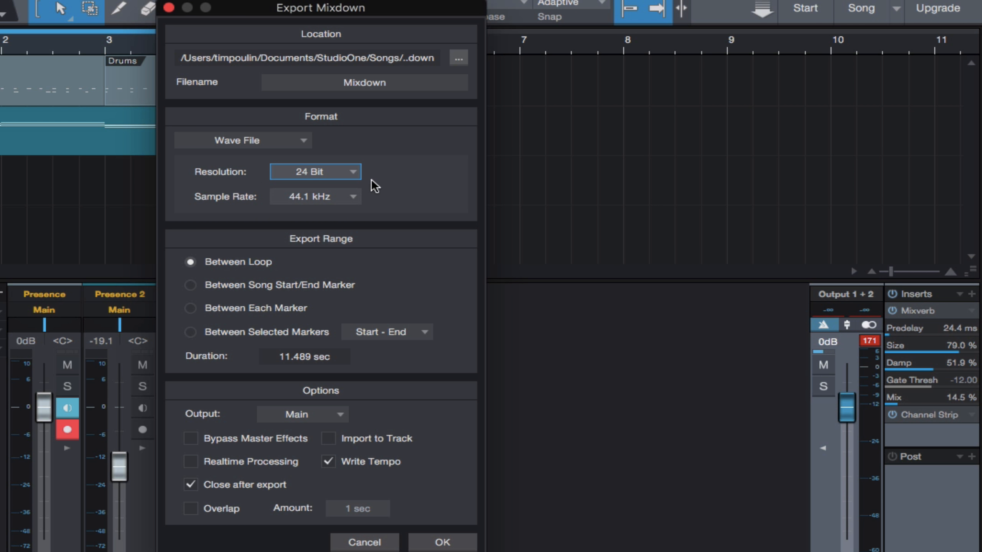
Set the mixdown's export location to the Desktop and its filename to FunTimsss.
left_click(460, 59)
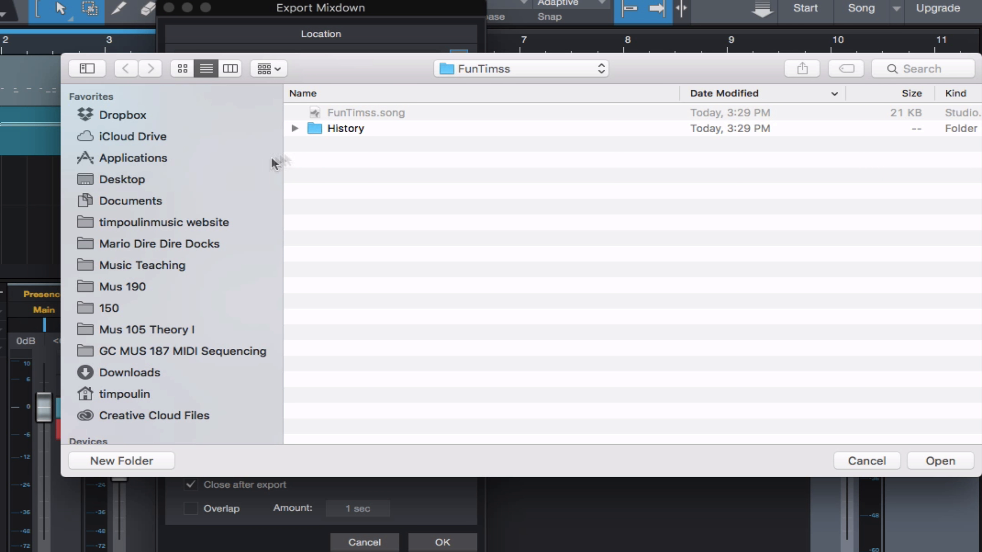
left_click(148, 178)
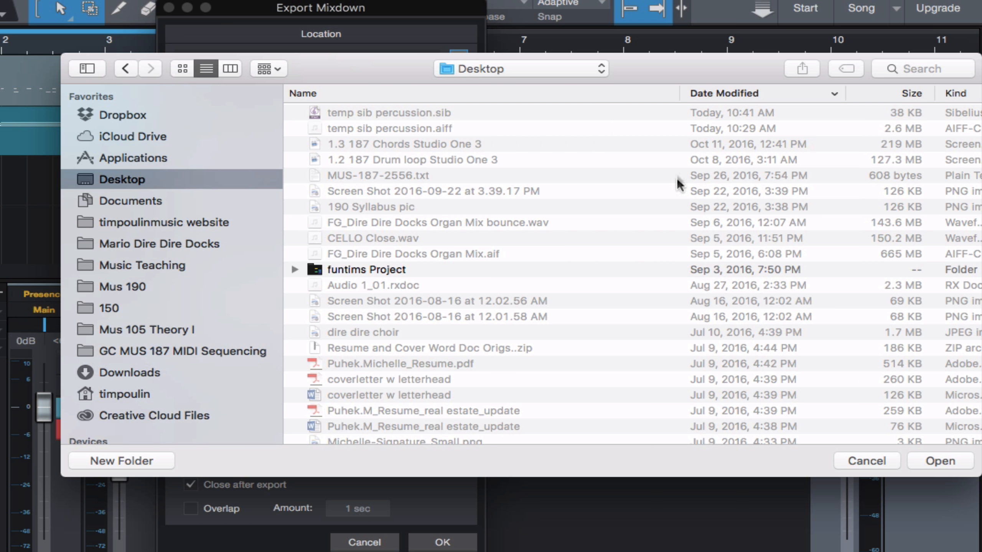
left_click(928, 458)
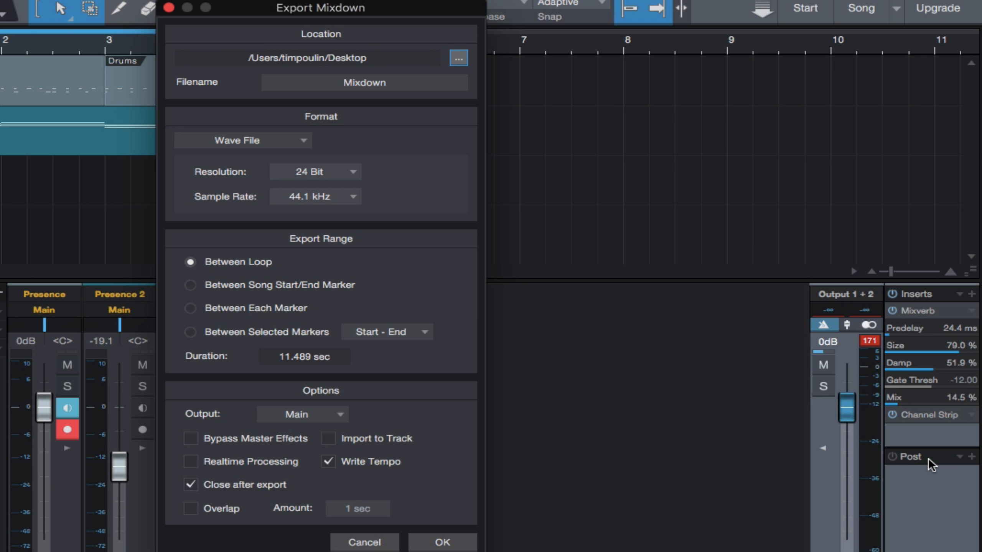
left_click(359, 83)
type("Ti")
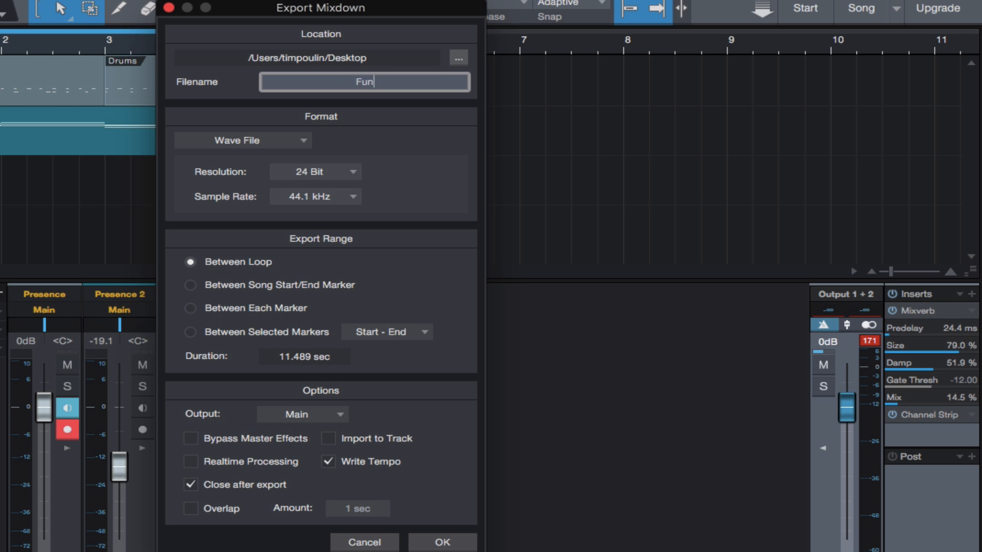
type("nTimsss")
Choose Wave File as the format and Between Loop as the export range, and export the mixdown.
left_click(276, 141)
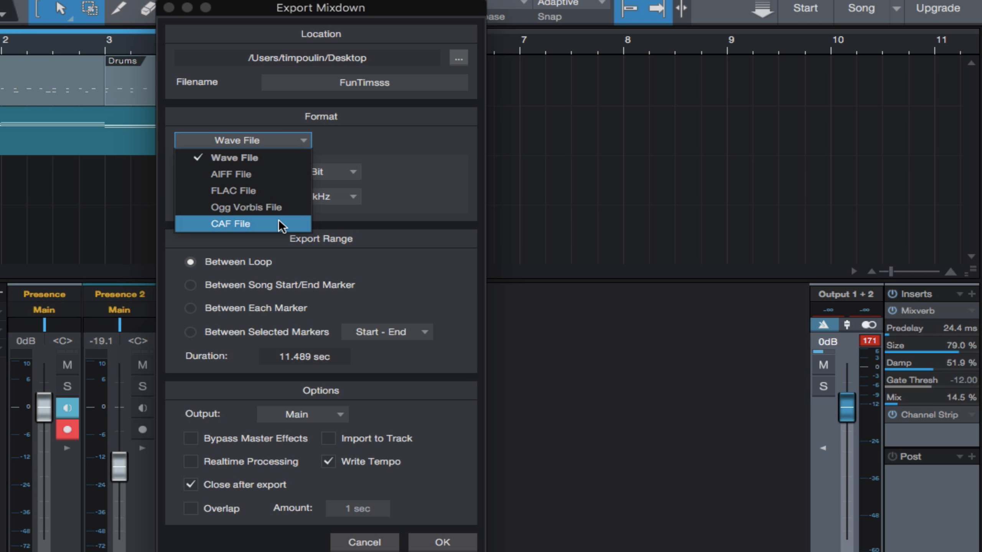
left_click(260, 157)
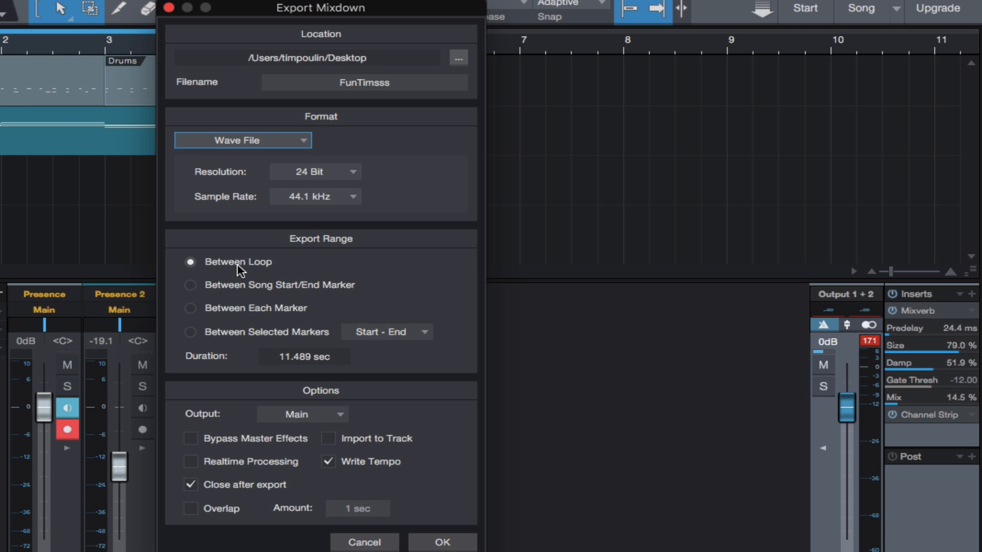
left_click(190, 262)
left_click(286, 350)
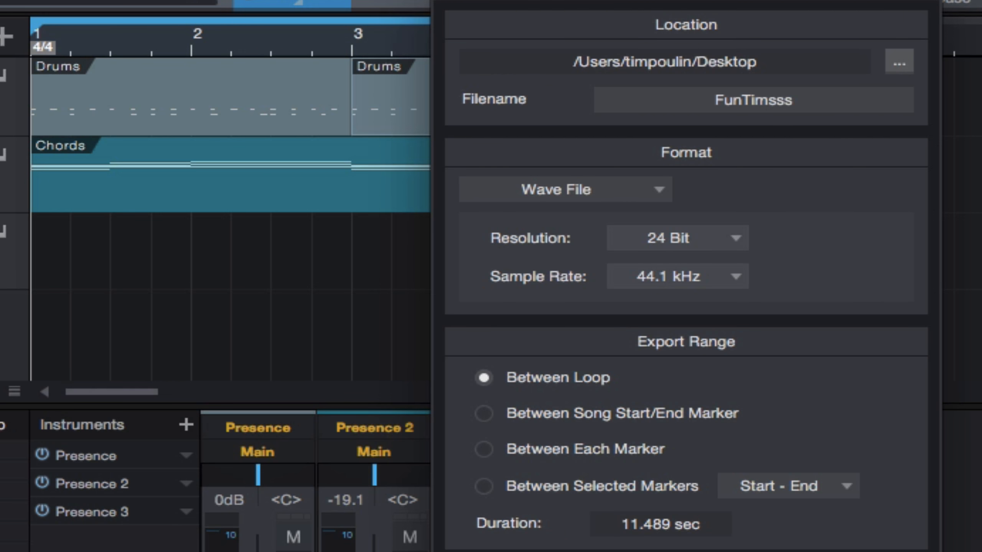
key("Return")
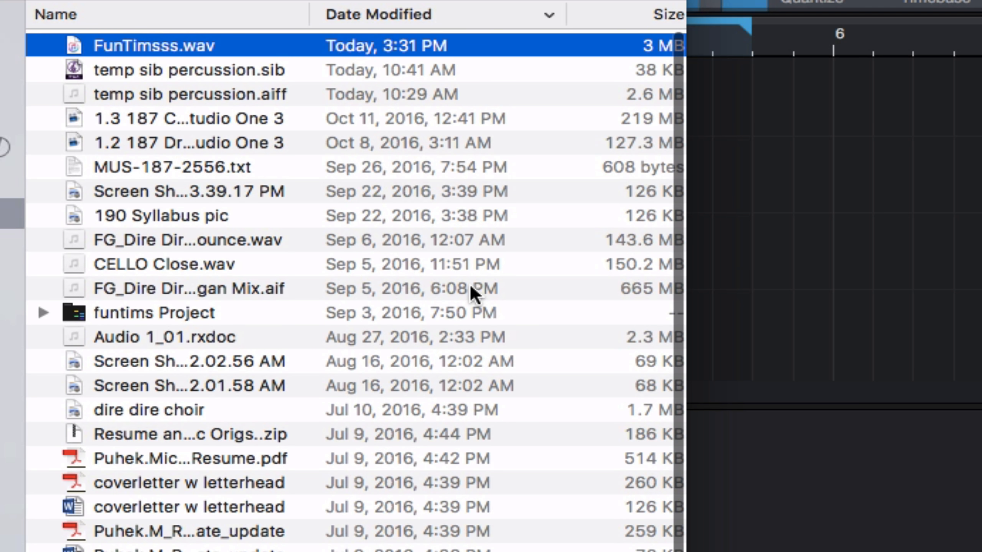
Check the Desktop folder in Finder for the exported FunTimsss.wav and return to Studio One.
scroll(469, 291, "down", 1)
scroll(470, 292, "up", 1)
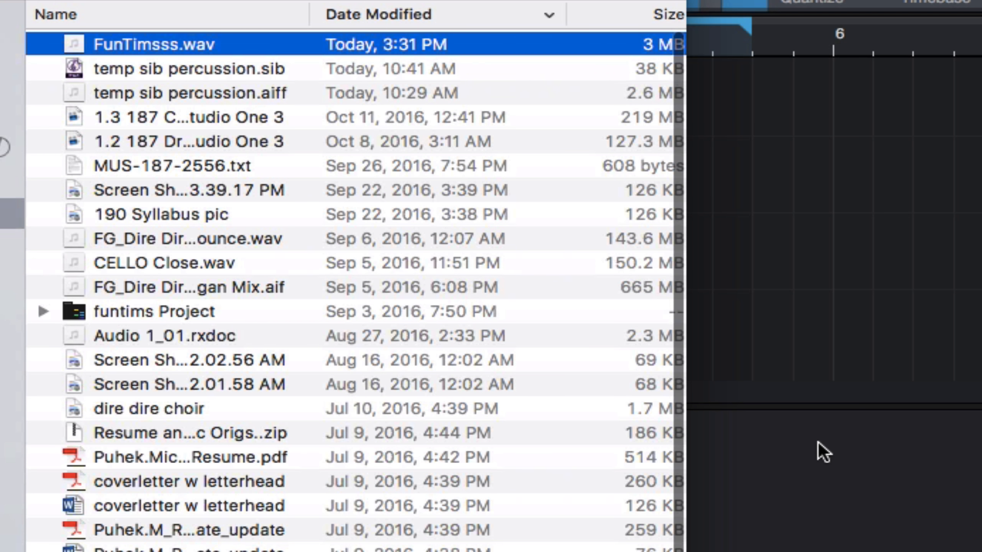
left_click(817, 452)
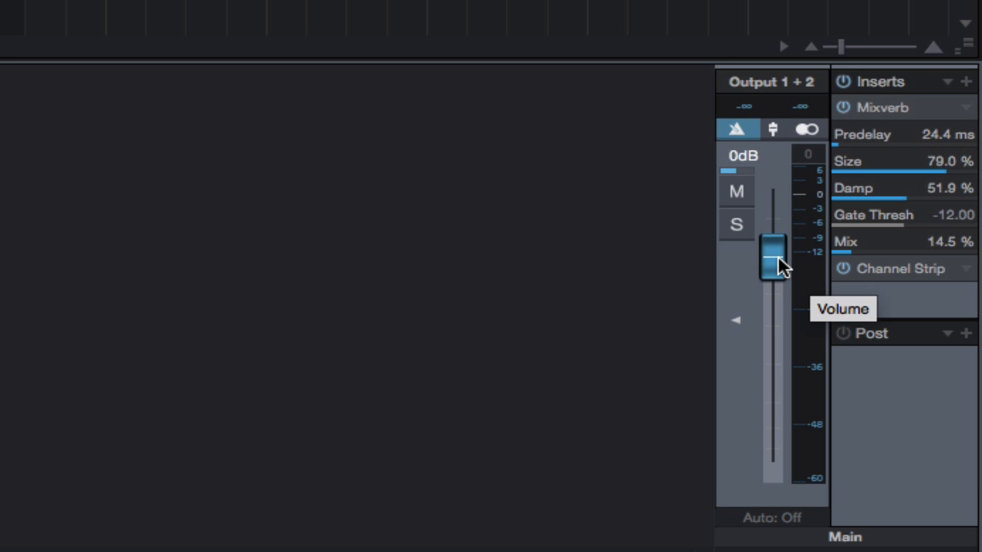
Lower the main output fader to about -0.7 dB and show its volume automation envelope in the arrangement.
mouse_move(779, 260)
left_mouse_down()
mouse_move(779, 306)
mouse_move(769, 262)
left_mouse_up()
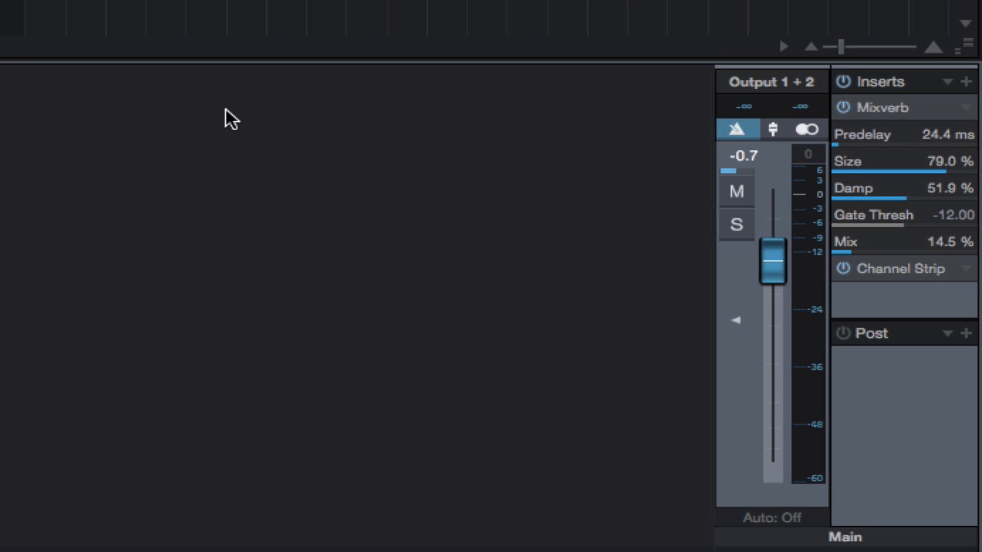
right_click(779, 261)
left_click(619, 279)
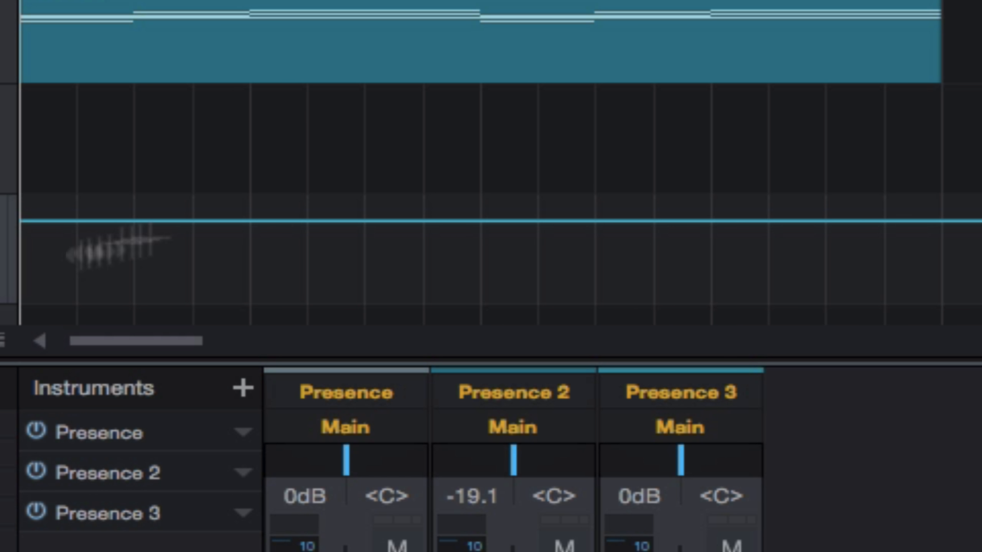
Add two points to the main volume envelope and pull the second down at the end of bar 4 for a fade-out.
left_click(737, 222)
left_click(904, 221)
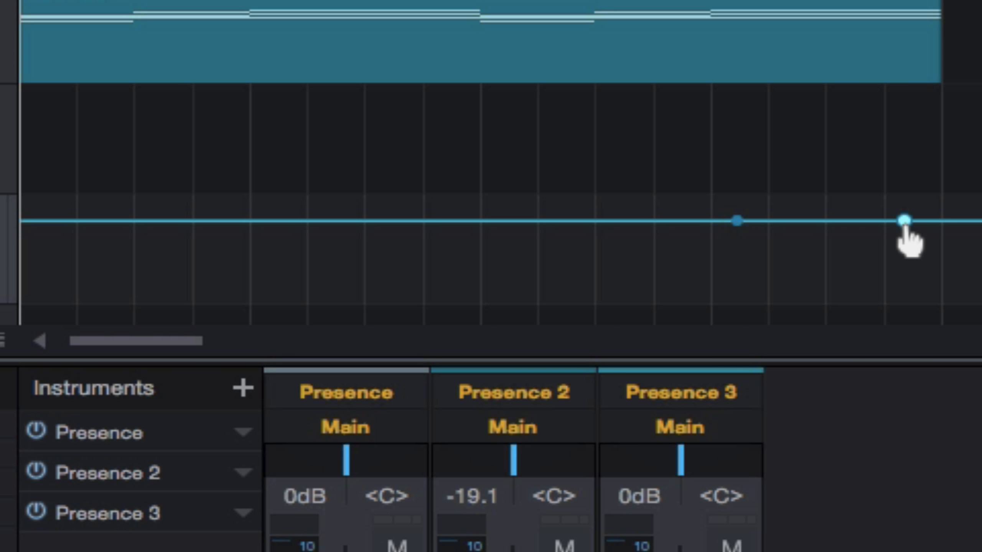
left_click_drag(903, 221, 941, 283)
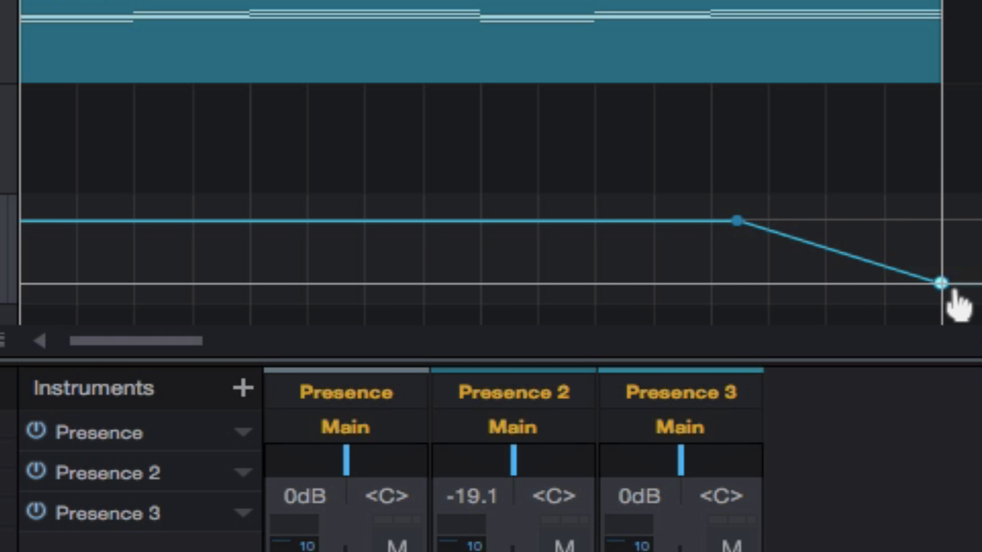
Listen to the fade-out and move its starting point earlier to the middle of bar 3.
key("space")
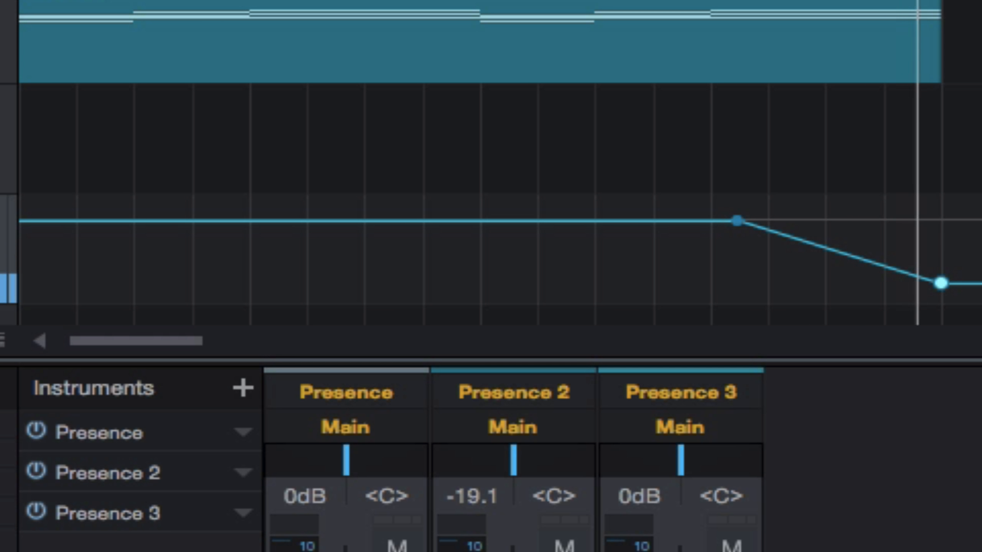
key("space")
left_click_drag(737, 221, 620, 225)
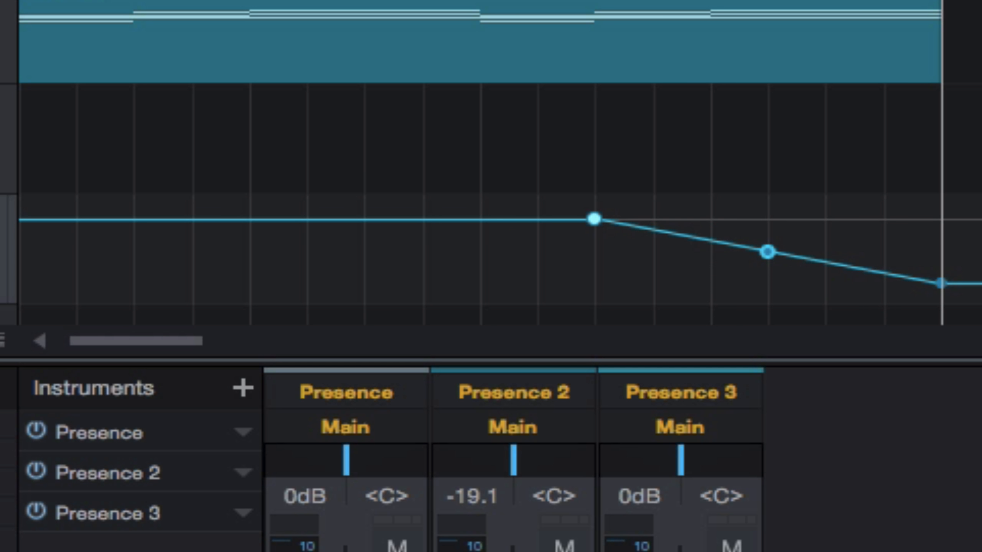
key("space")
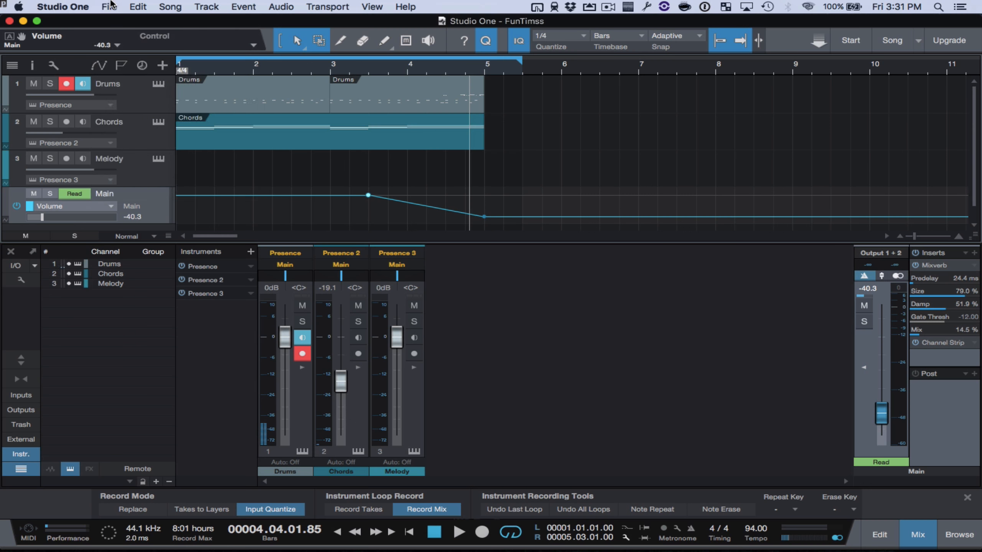
Export the mixdown with the fade-out to the Desktop as a 24 Bit wave file, using the loop range.
left_click(109, 7)
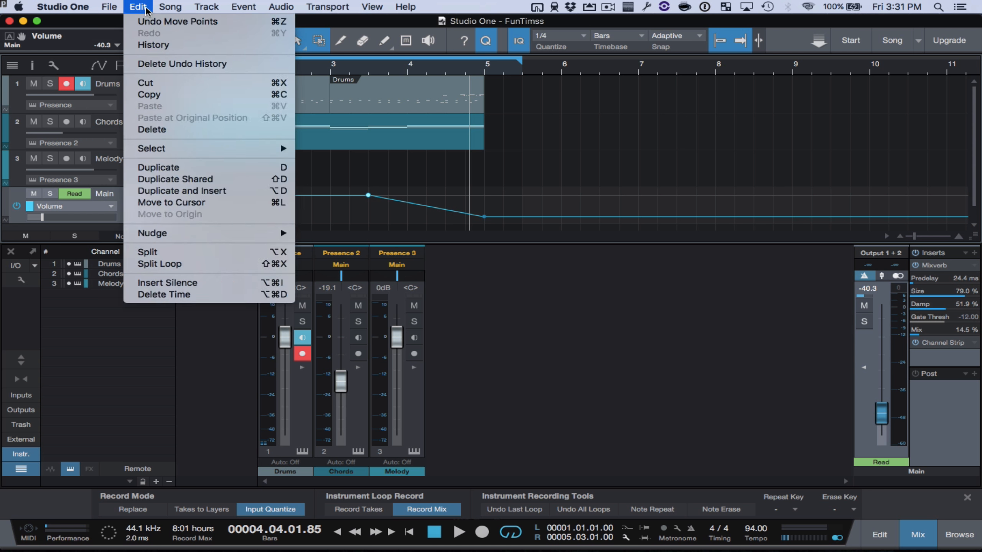
mouse_move(170, 6)
left_click(199, 34)
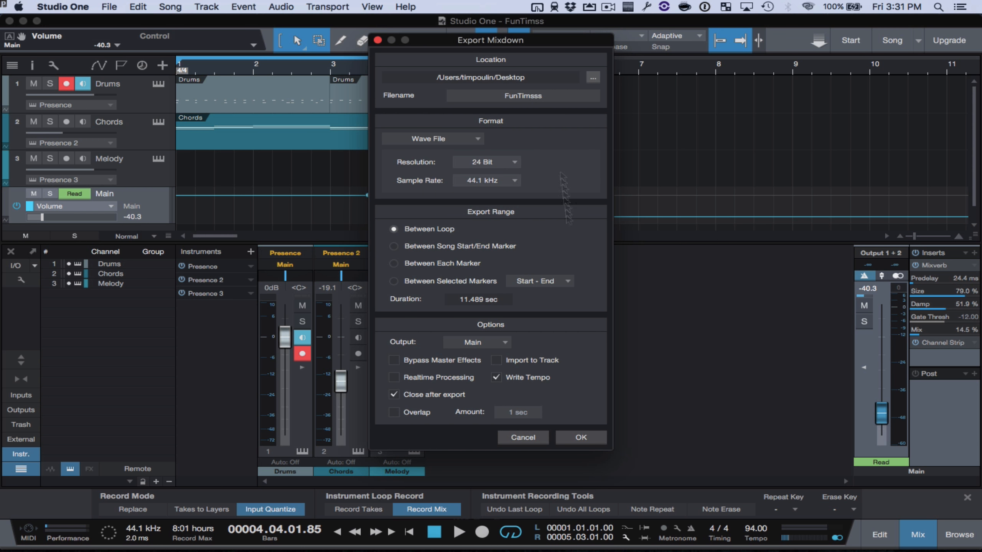
left_click(581, 437)
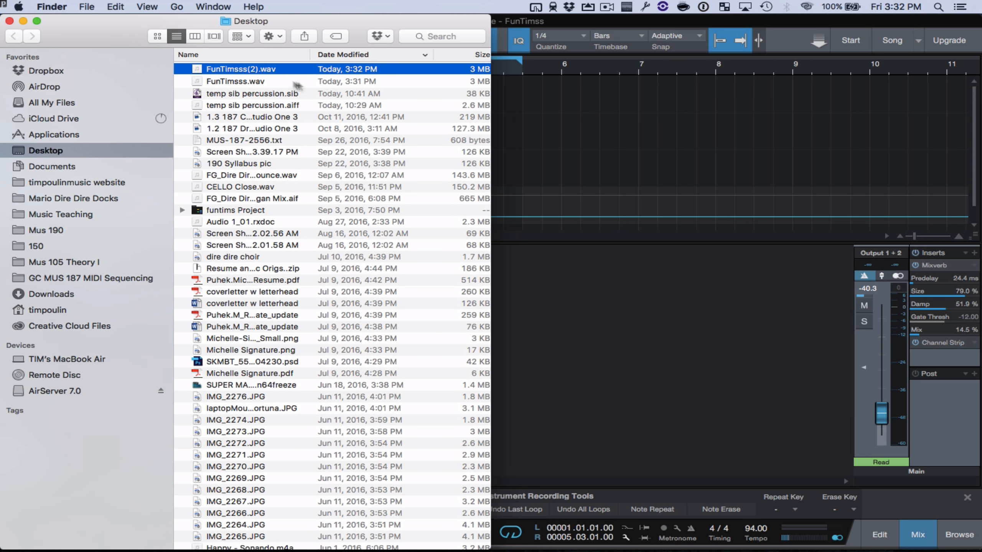
Preview the audio of the exported FunTimsss(2).wav in Finder and return to Studio One.
key("space")
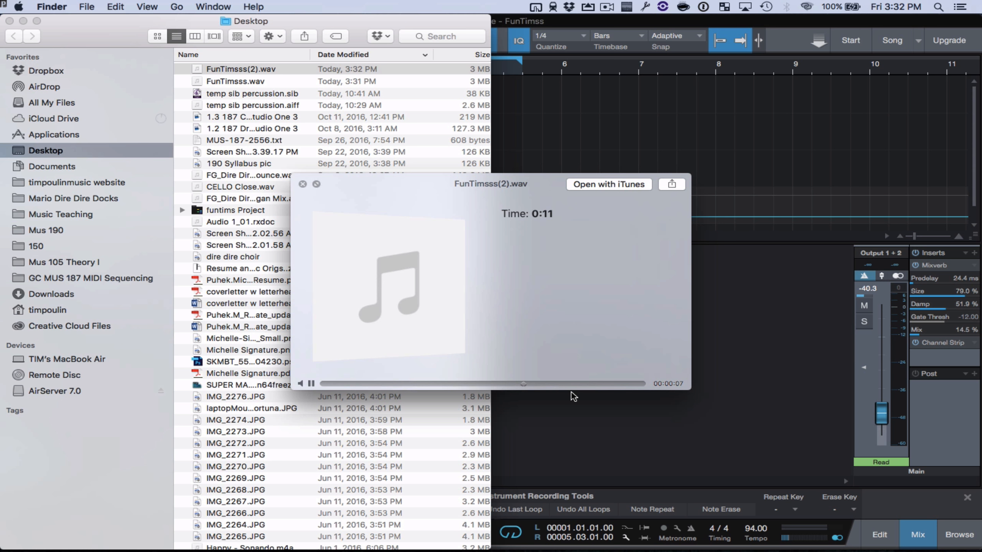
key("space")
left_click(599, 403)
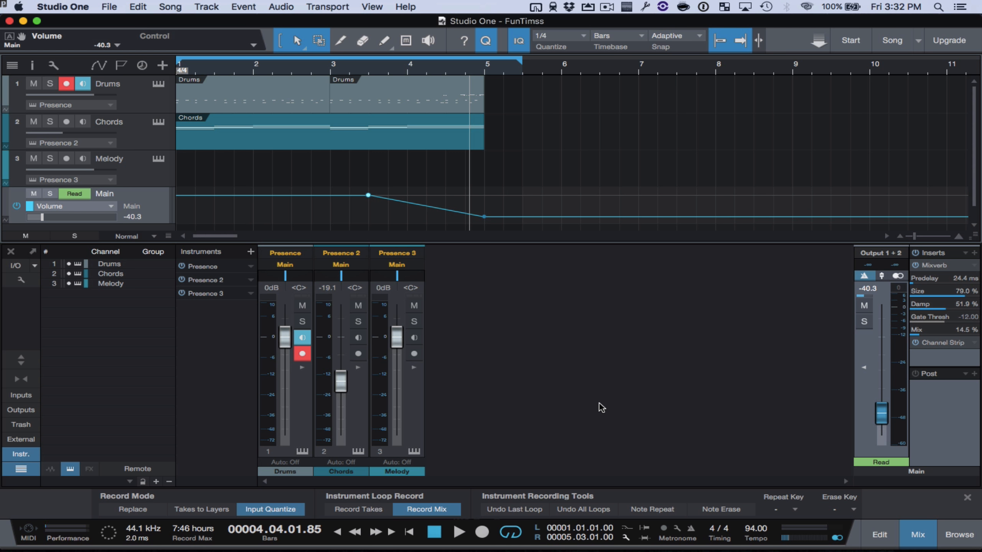
Switch to Chrome and open a new browser window.
key("super+Tab")
key("super+Tab")
key("super+Tab")
key("super+Tab")
key("super+Tab")
key("super+Tab")
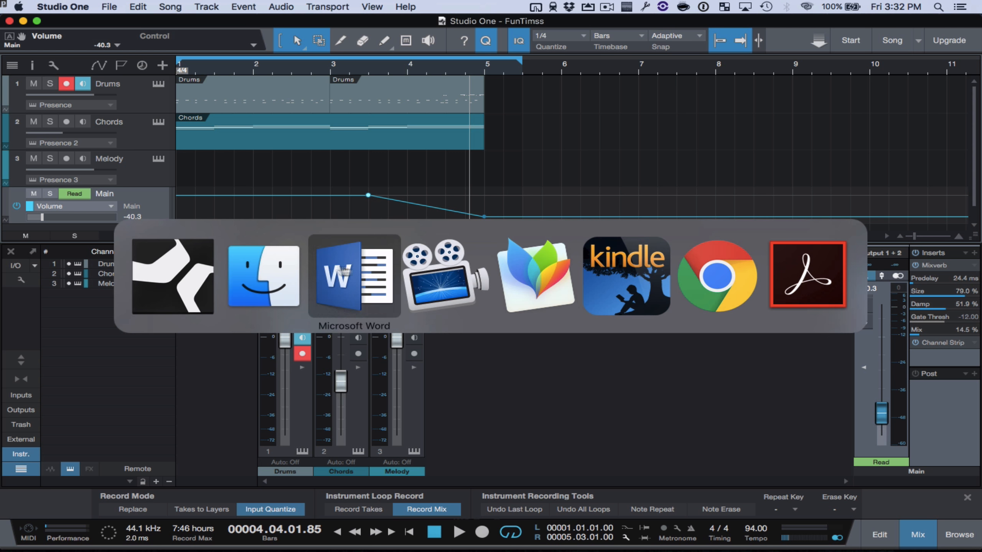
key("super+n")
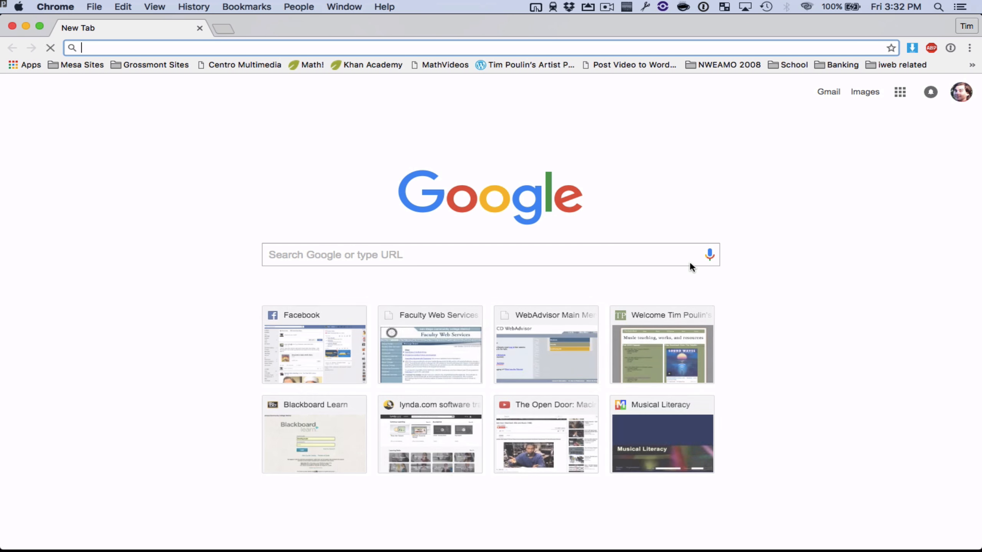
Search Google for "wav to mp3".
type("wa")
key("BackSpace")
key("BackSpace")
key("BackSpace")
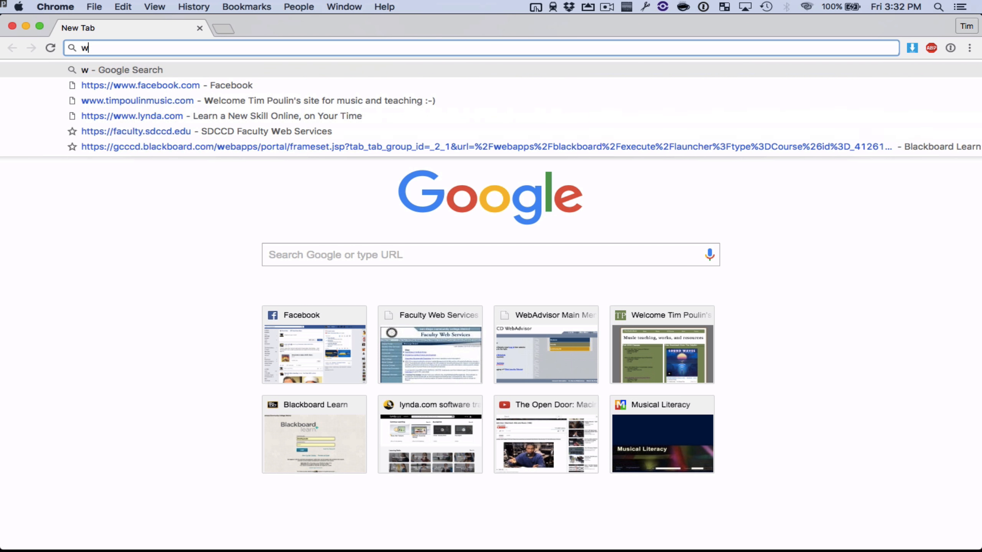
type("wav to mp3")
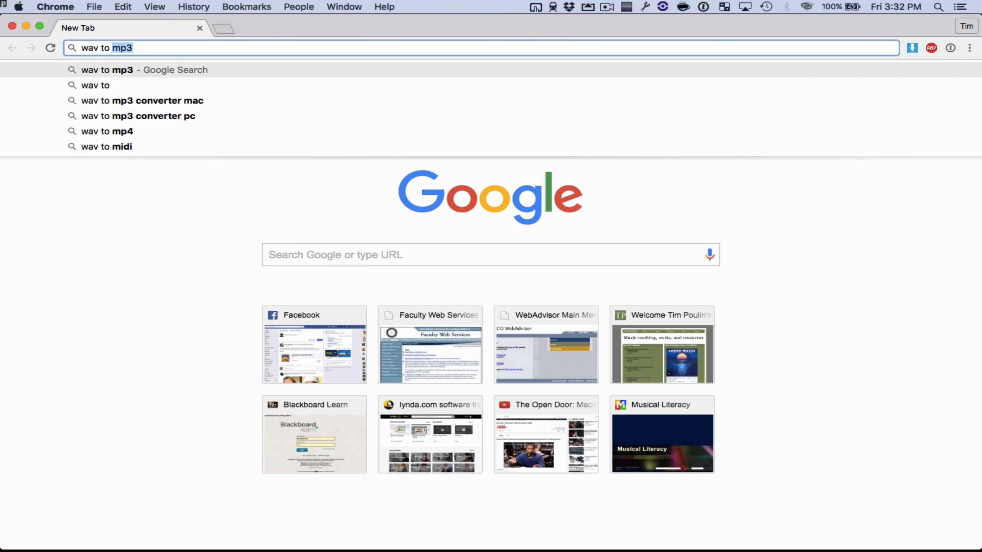
key("Return")
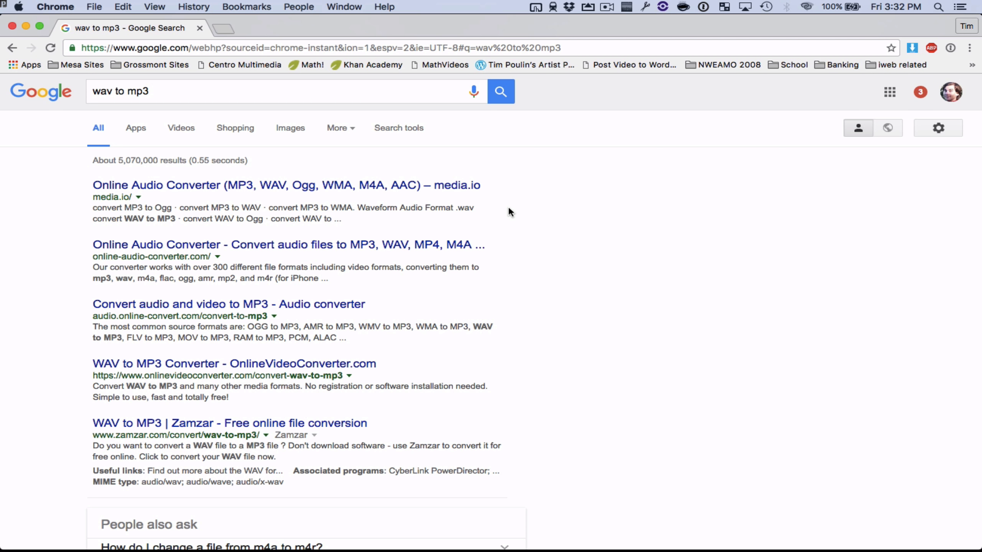
Open the first four online converter results in separate background tabs and look through the remaining search results.
left_click(217, 189, "super")
left_click(201, 246, "super")
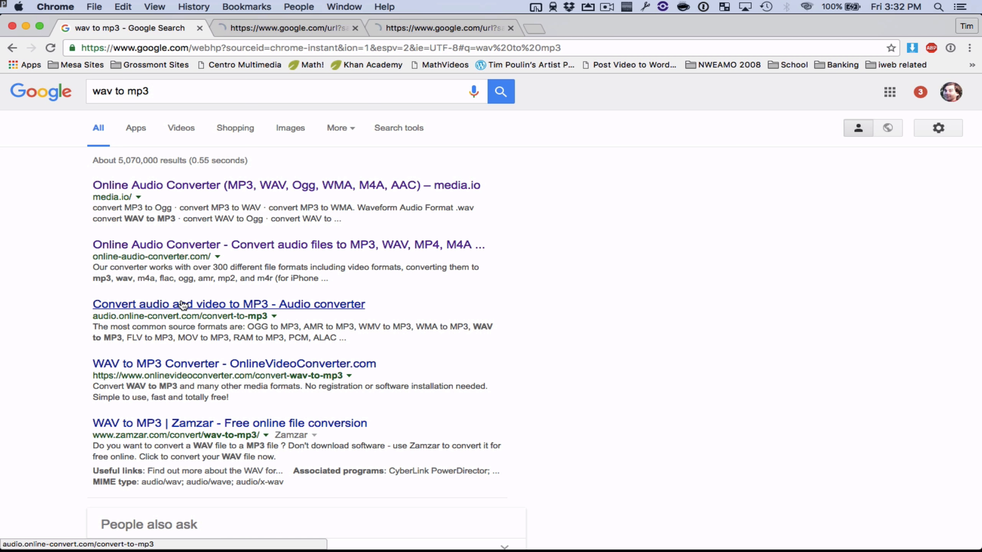
left_click(228, 305, "super")
left_click(235, 364, "super")
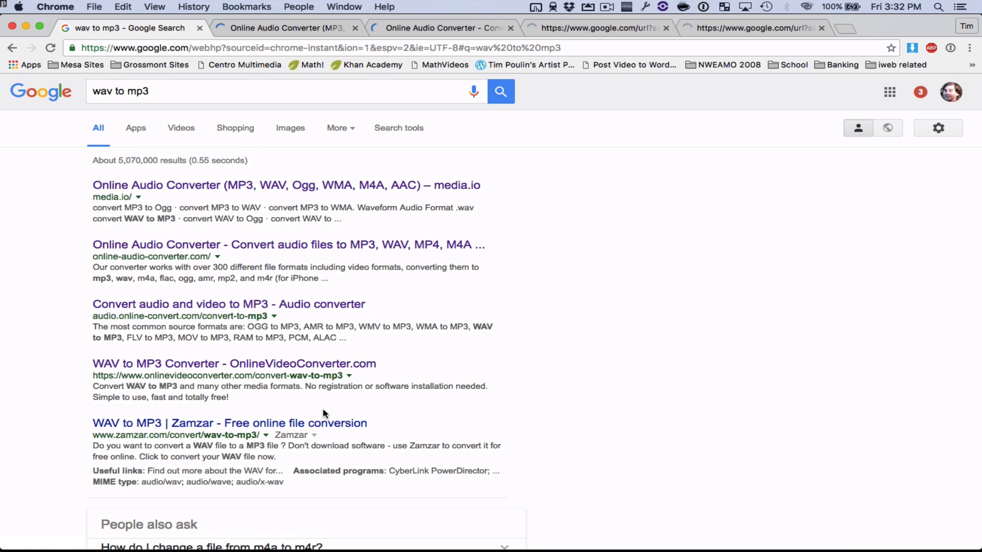
scroll(324, 414, "down", 4)
scroll(325, 415, "down", 5)
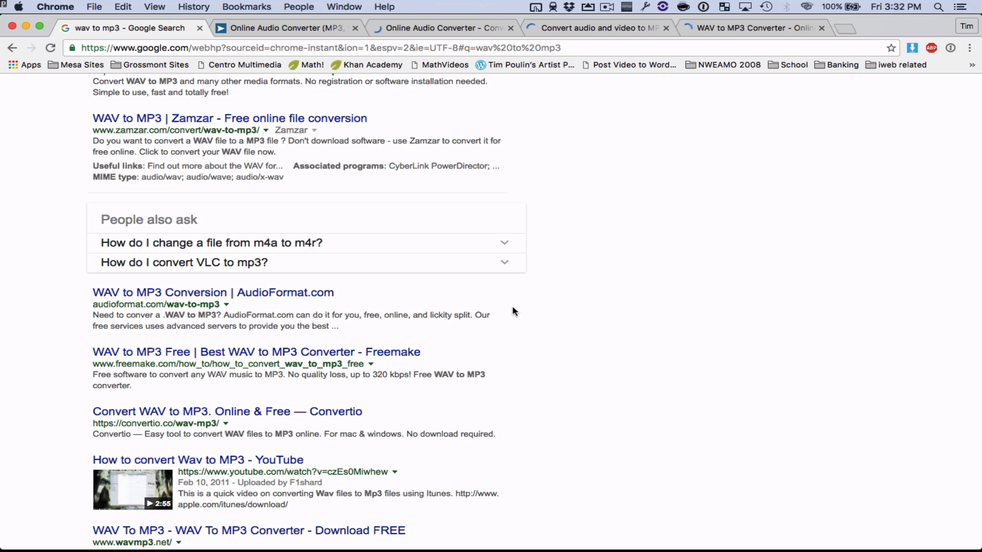
scroll(513, 309, "up", 4)
scroll(513, 309, "down", 10)
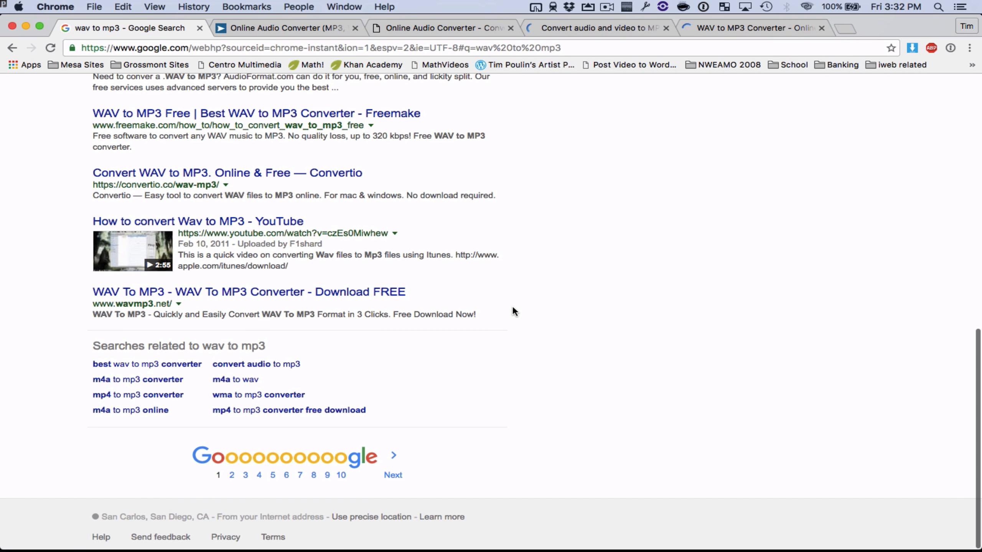
Compare the media.io and online-audio-converter.com pages and return to media.io.
key("ctrl+Tab")
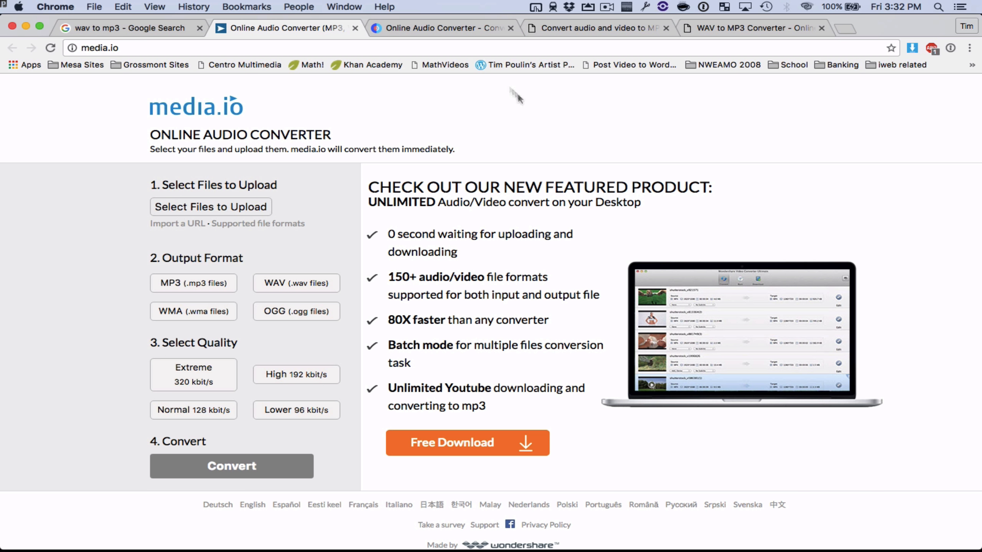
left_click(431, 27)
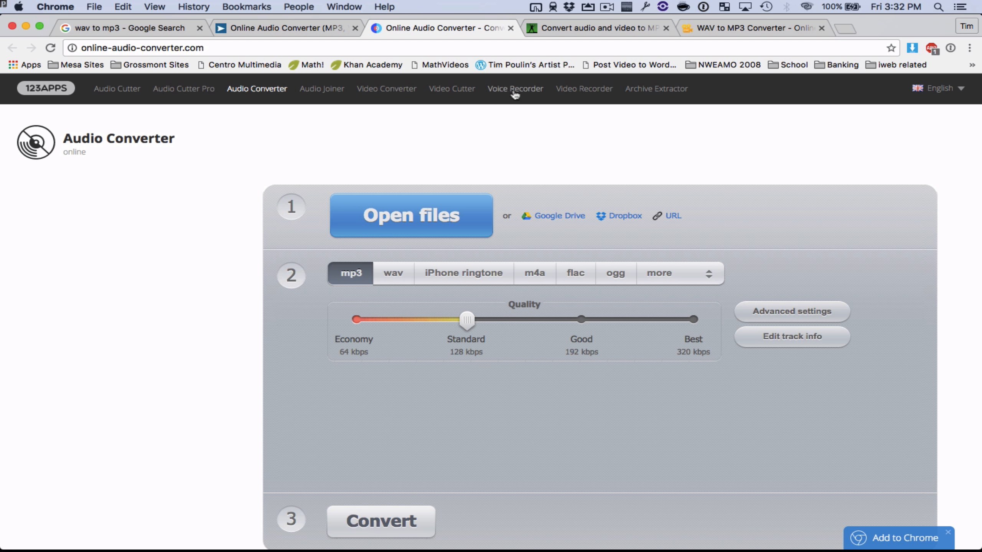
left_click(286, 28)
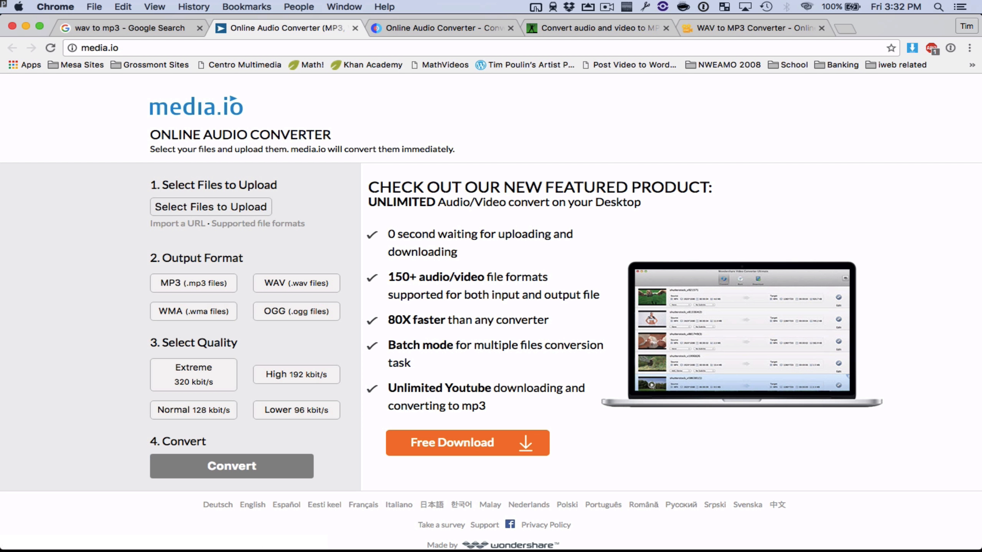
left_click(178, 46)
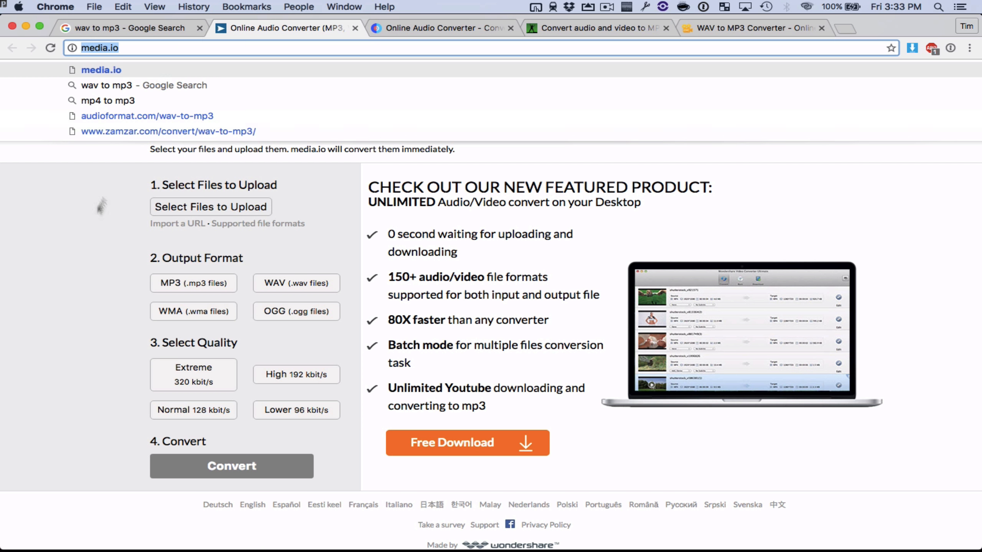
left_click(90, 224)
Choose FunTimsss(2).wav from the Desktop as the file to upload to the media.io converter.
left_click(209, 209)
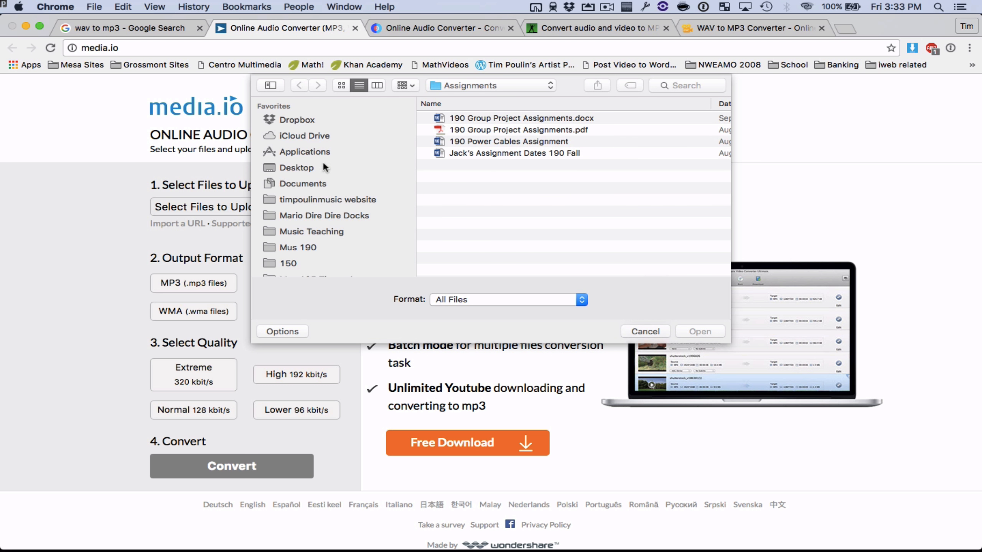
left_click(317, 168)
left_click(512, 118)
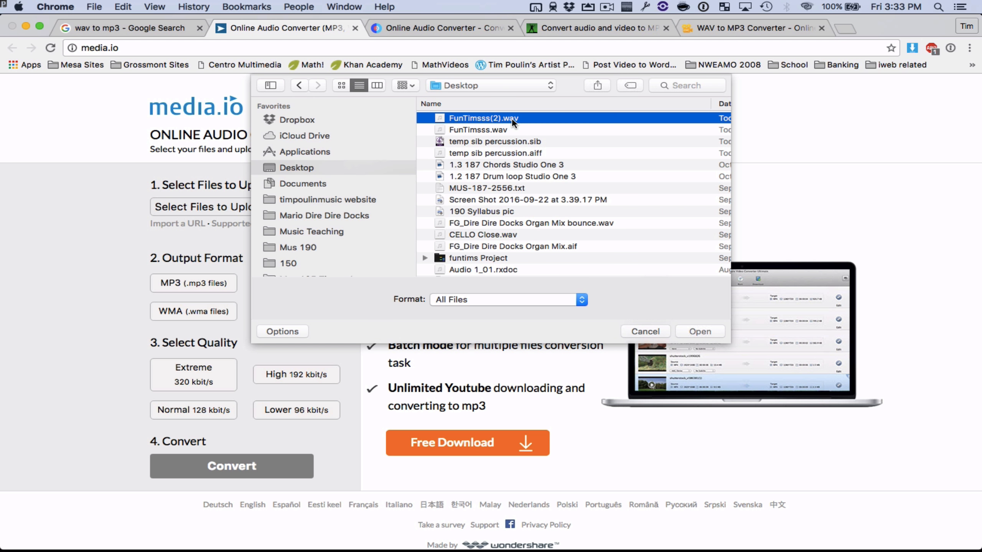
left_click(702, 332)
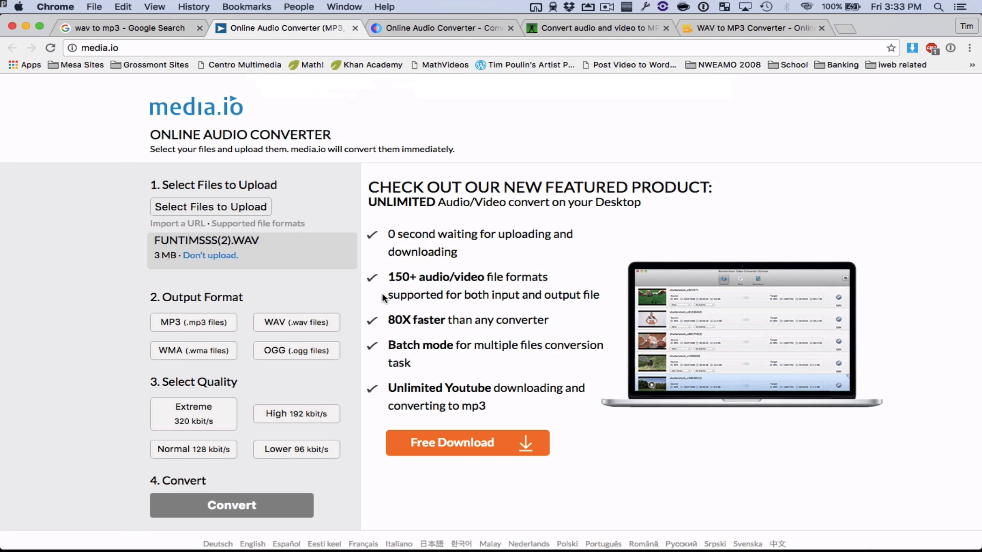
Convert the uploaded file to MP3 with the High 192 kbit/s quality setting.
left_click(180, 326)
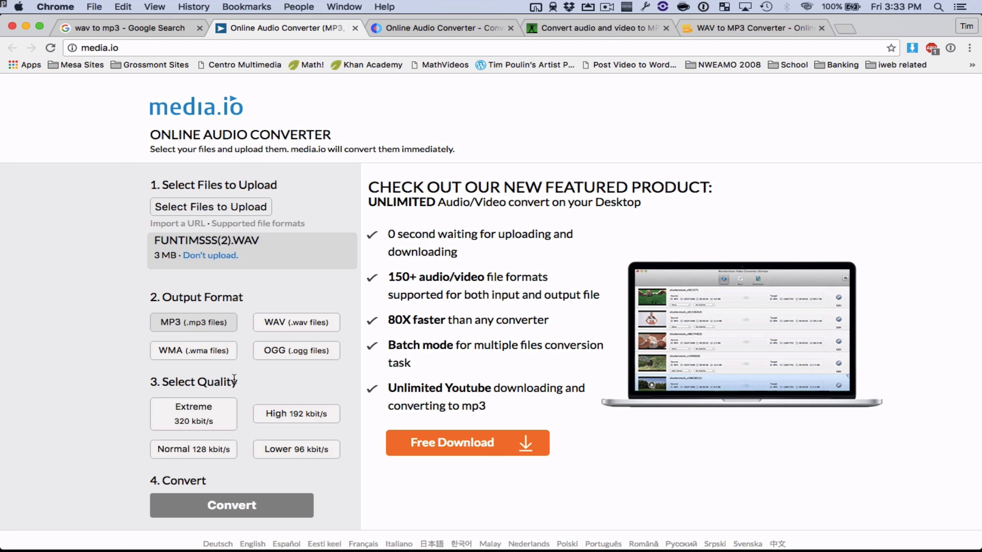
left_click(288, 421)
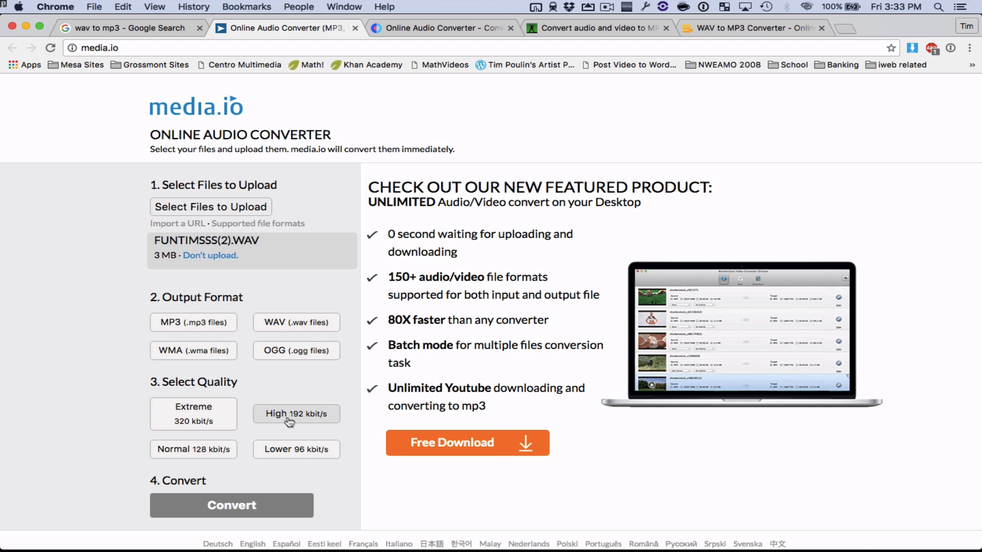
scroll(287, 469, "down", 2)
left_click(265, 461)
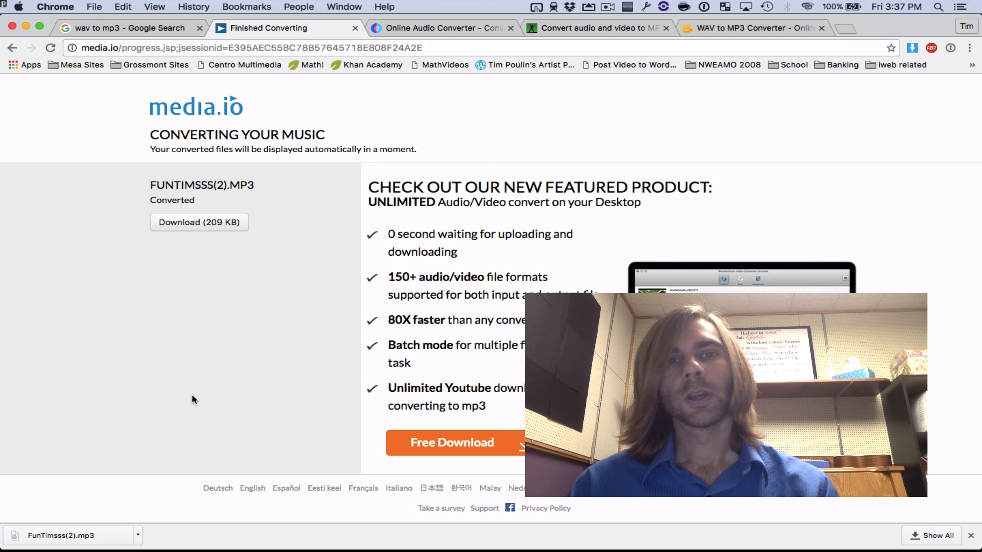
Download the converted MP3 from media.io and preview the downloaded file's audio in Finder.
left_click(219, 234)
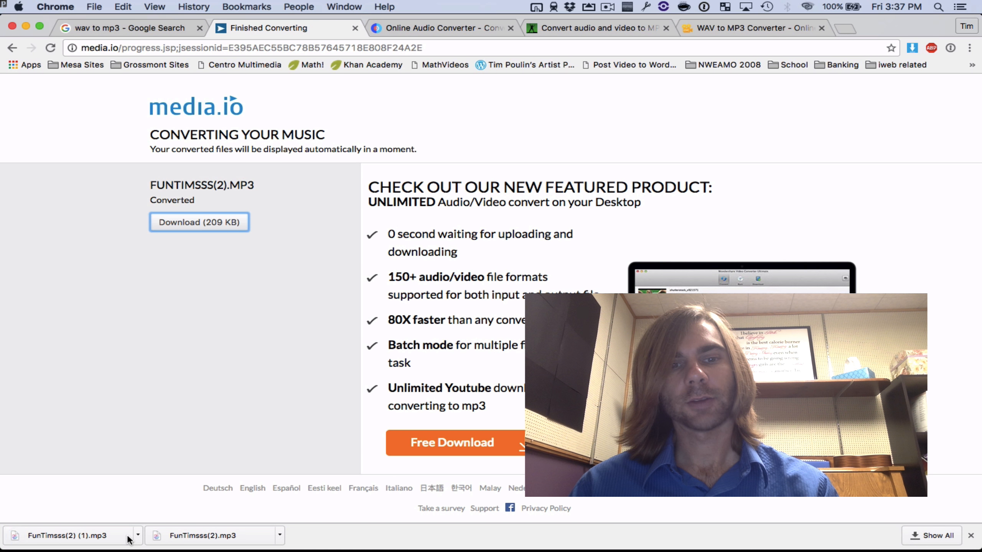
left_click(139, 538)
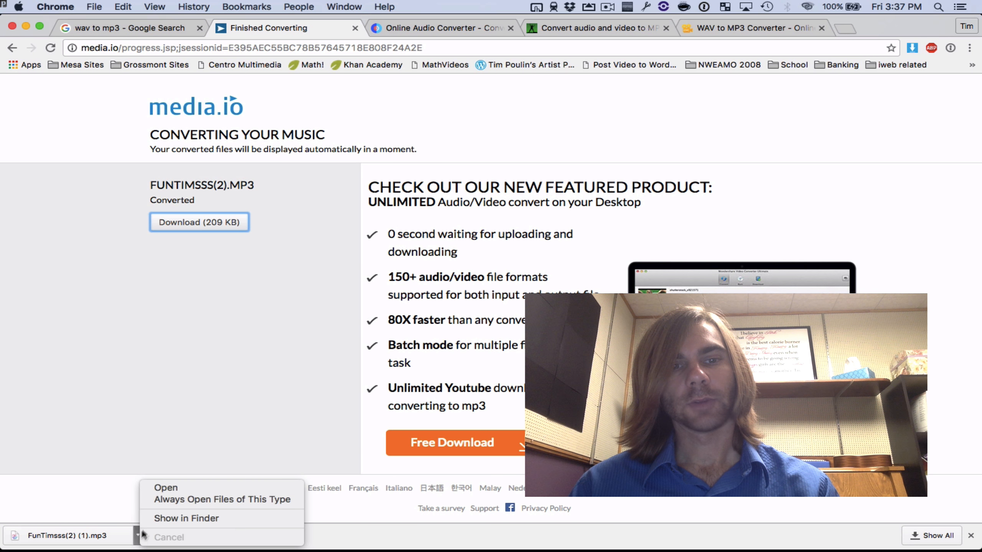
left_click(166, 519)
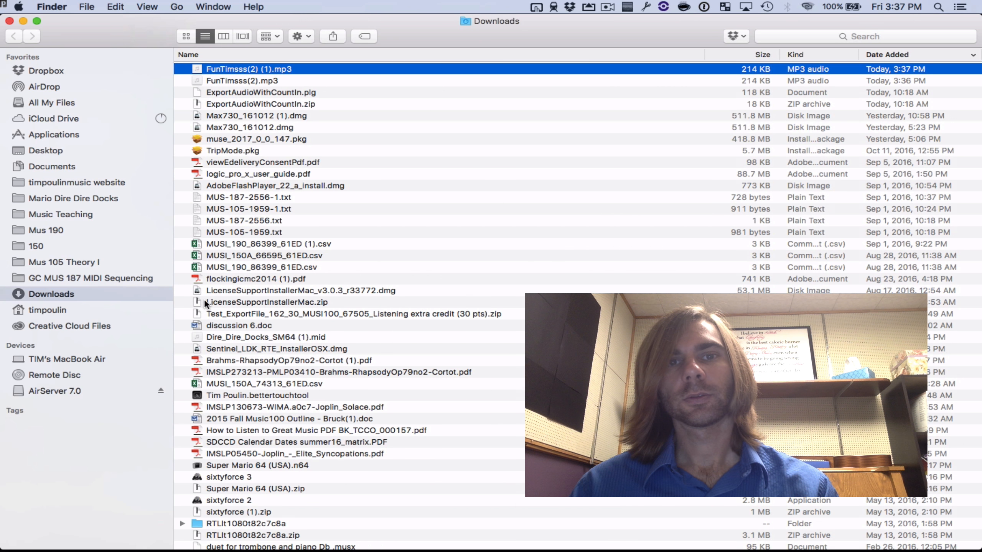
key("space")
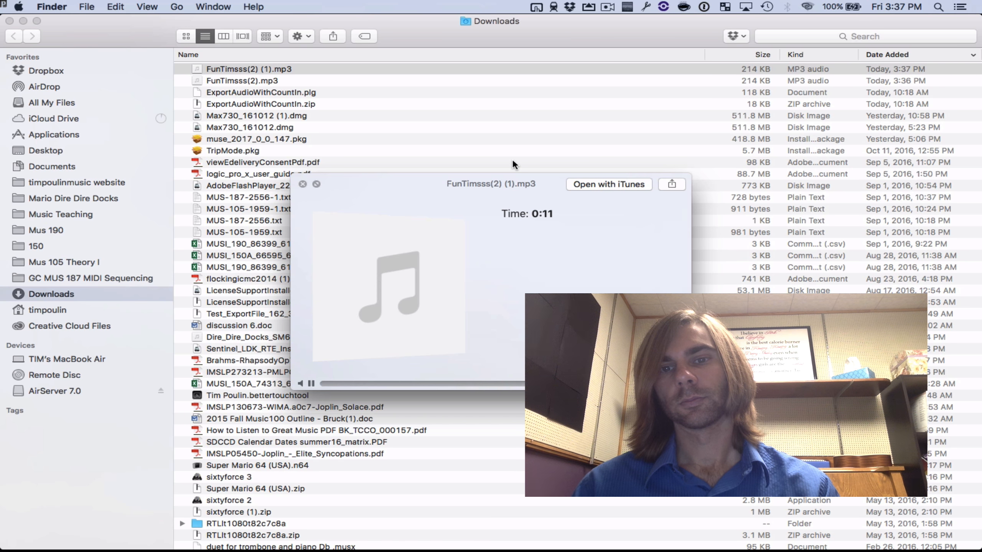
key("space")
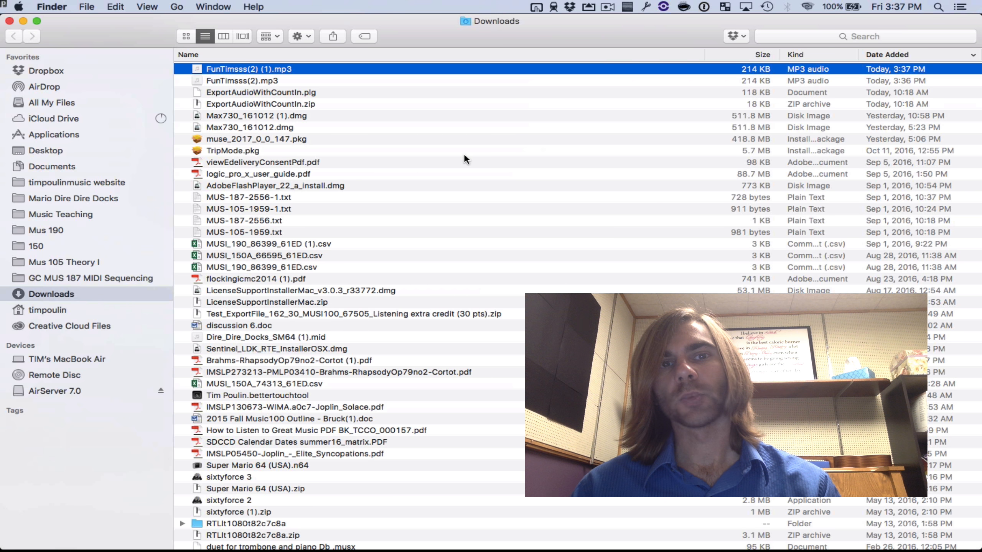
Switch to Studio One and save the current song.
key("super+Tab")
left_click(425, 269)
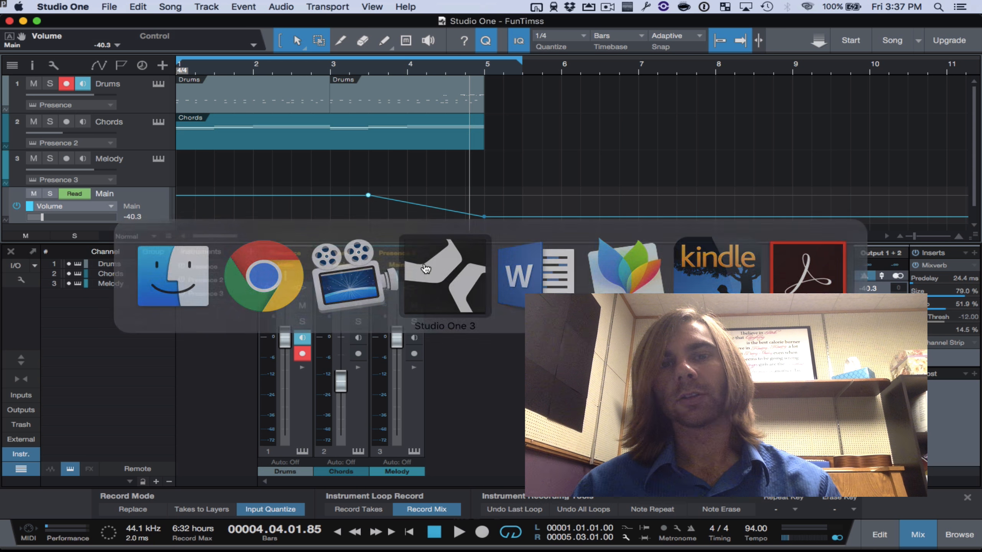
left_click(115, 12)
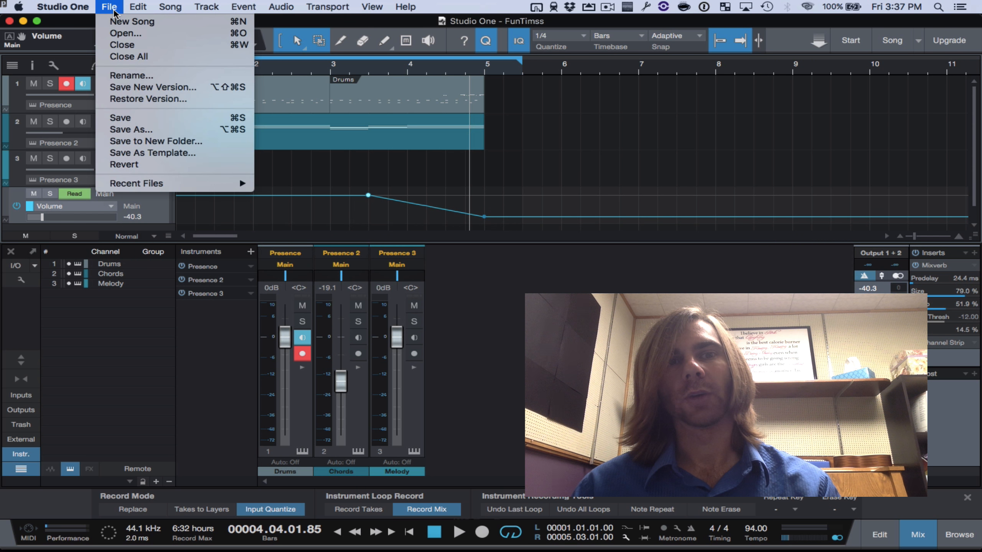
left_click(114, 12)
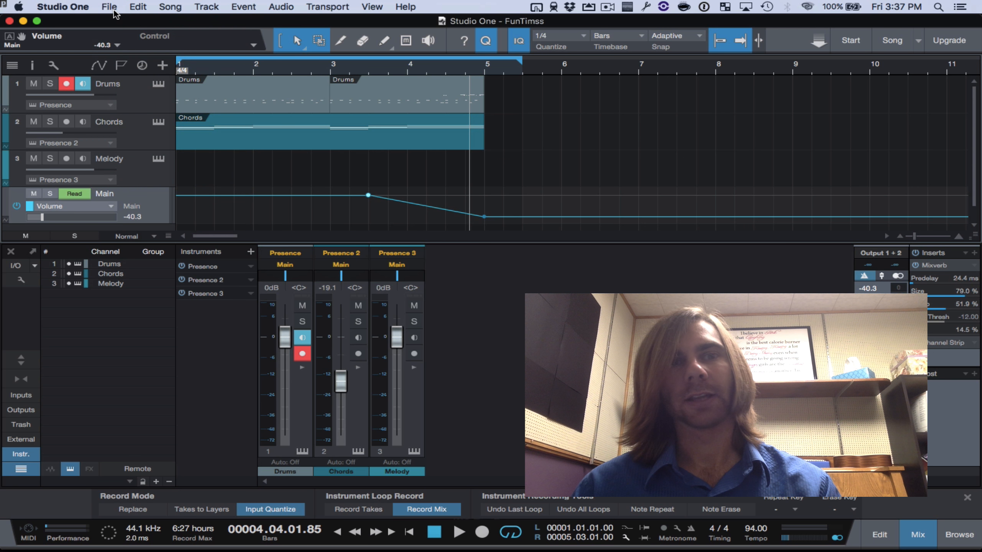
Save a copy of the song to the Desktop under the name FunTimss in the Studio One Song (.song) format.
left_click(114, 11)
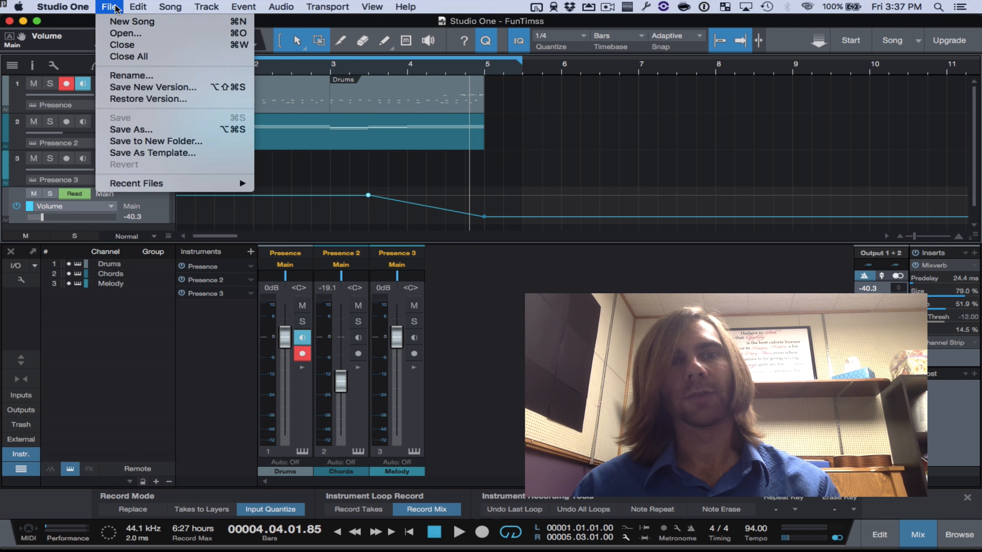
left_click(173, 133)
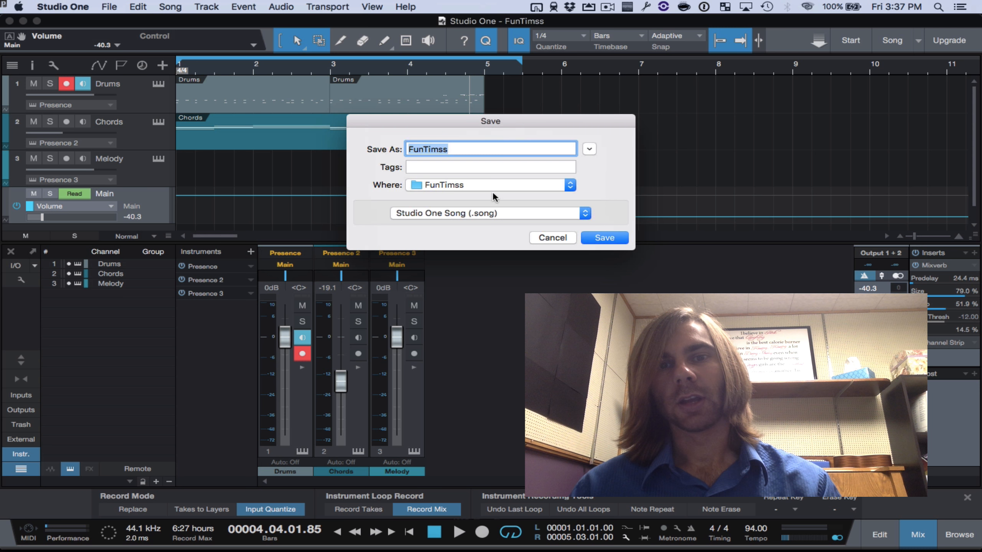
left_click(479, 213)
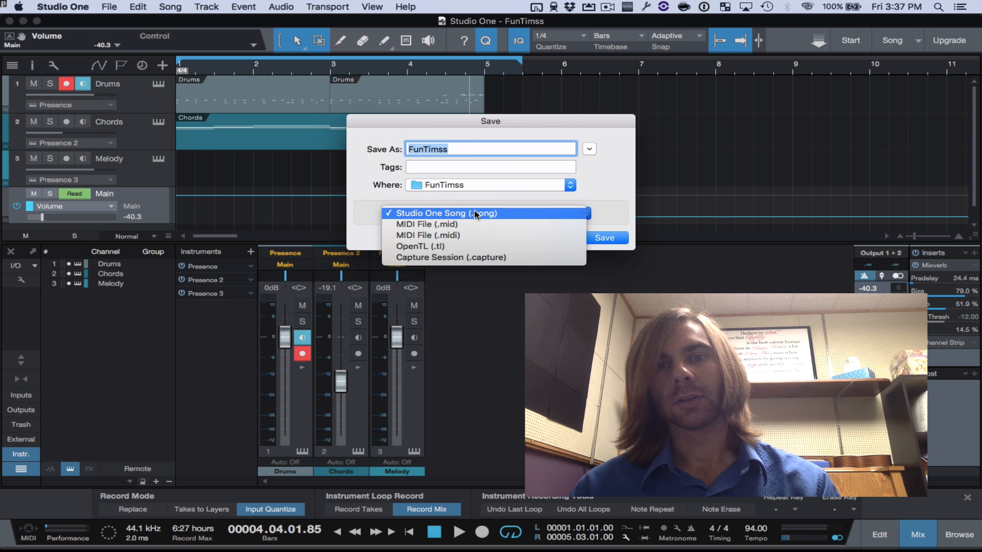
left_click(478, 214)
left_click(589, 148)
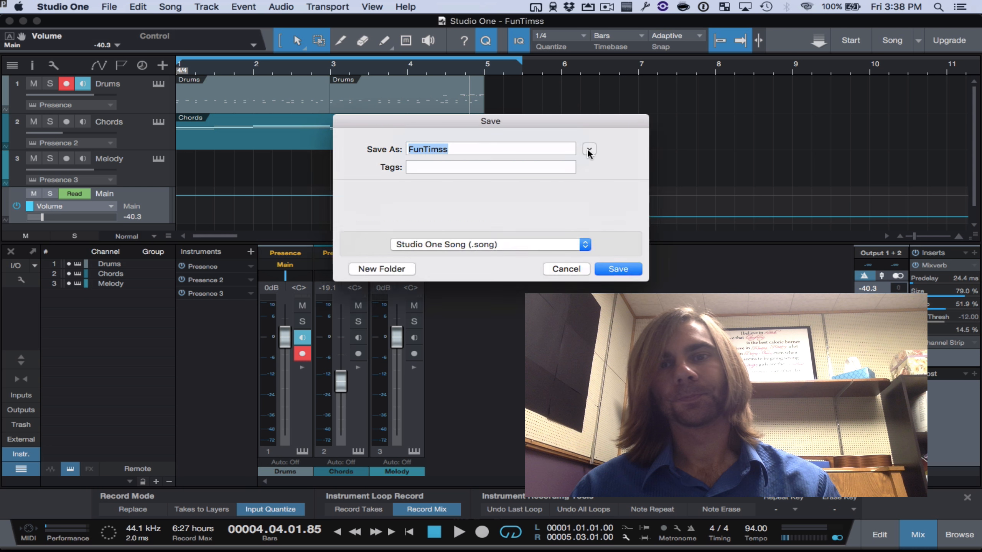
left_click(317, 282)
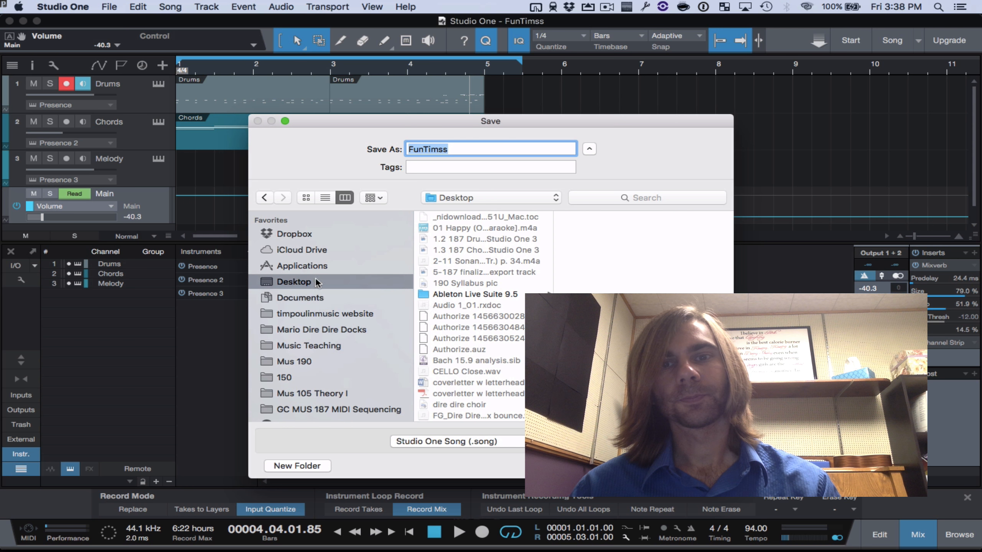
key("Return")
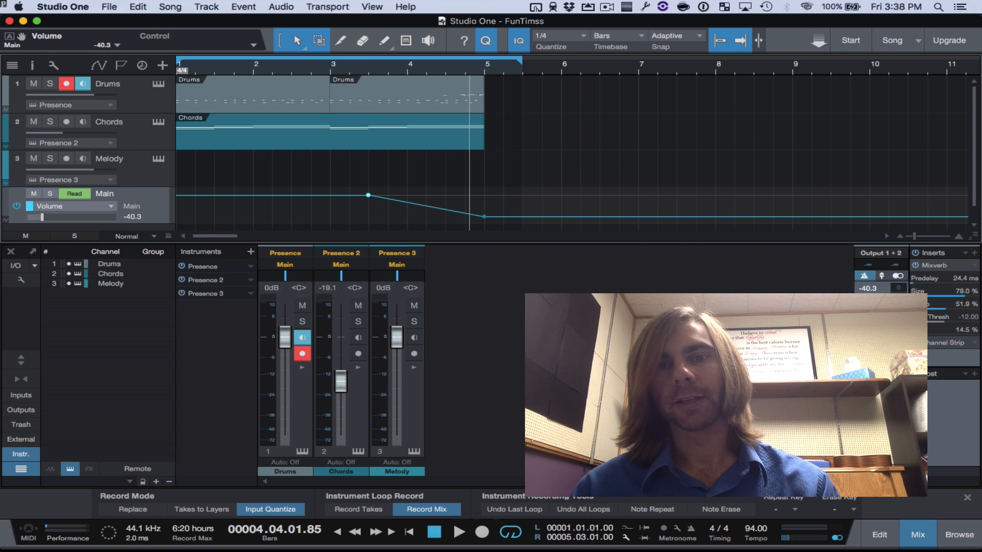
Switch to Finder and locate the saved FunTimss folder on the Desktop.
key("super+Tab")
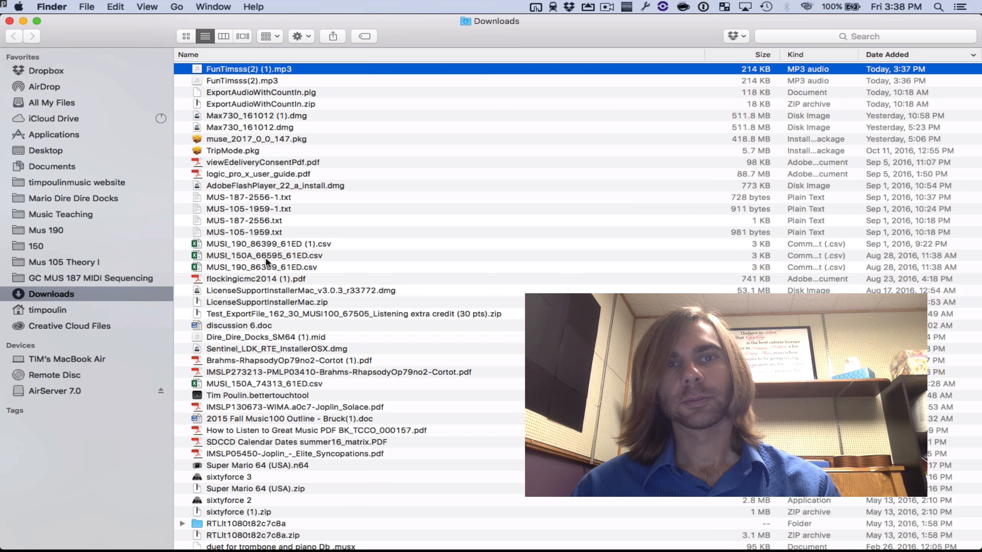
left_click(83, 152)
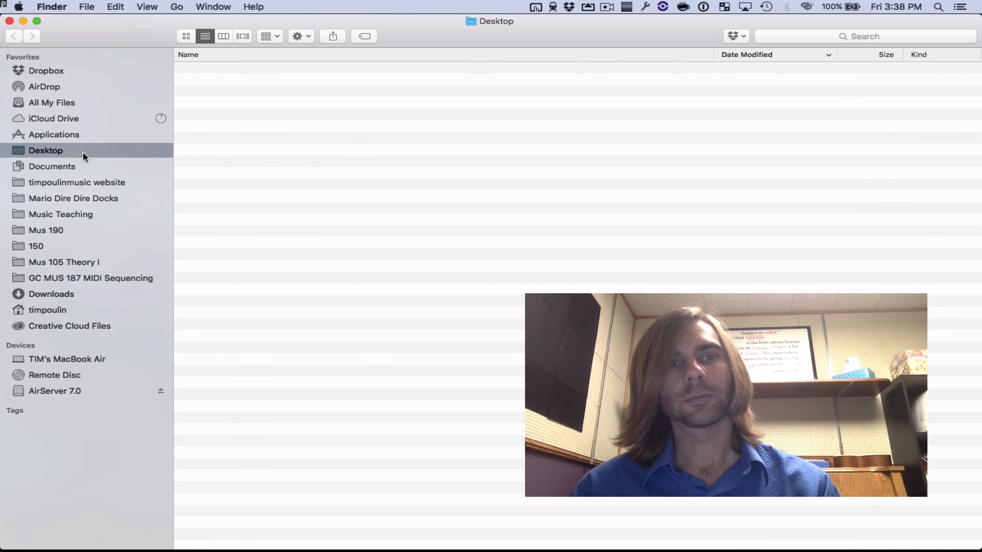
scroll(260, 79, "down", 3)
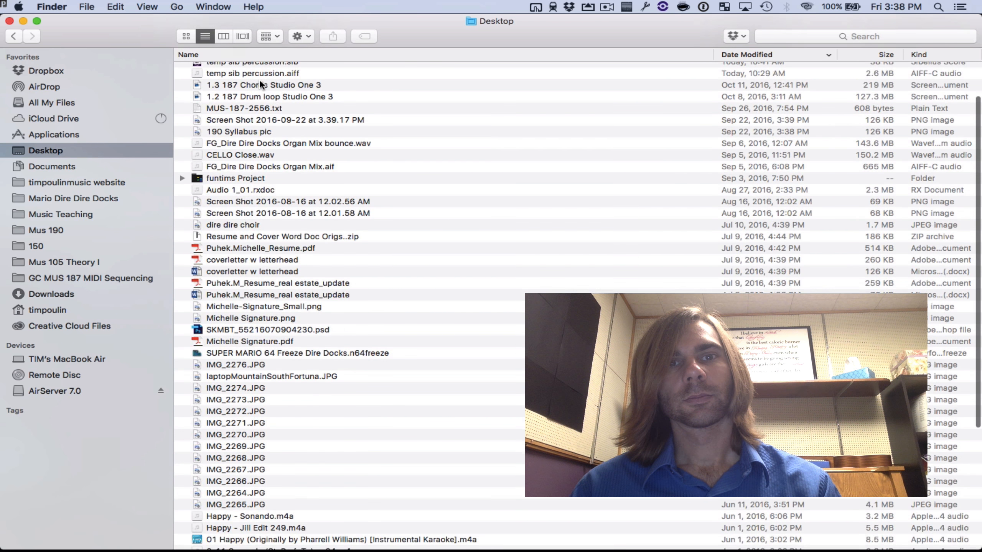
scroll(240, 77, "up", 3)
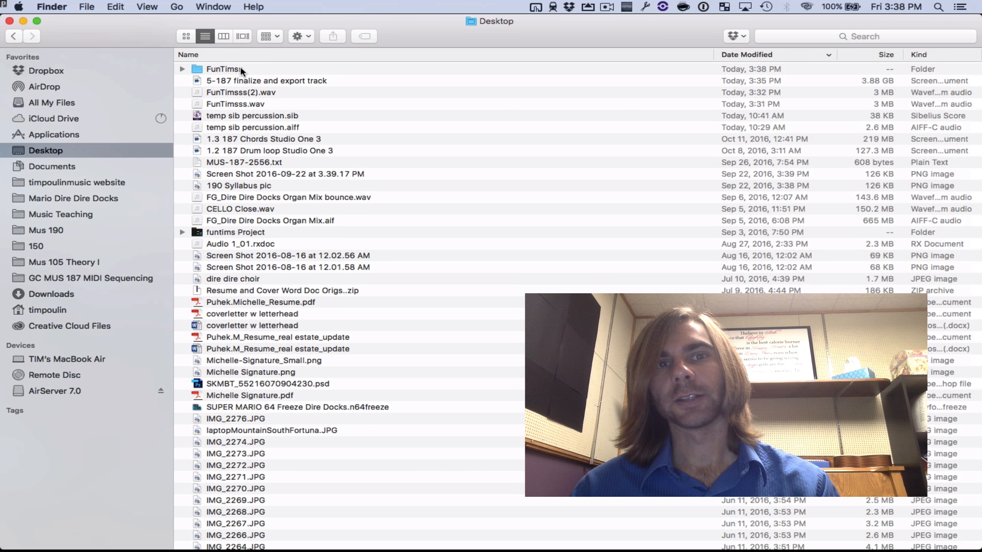
Open the FunTimss folder on the Desktop and inspect the FunTimss.song file inside it.
double_click(235, 68)
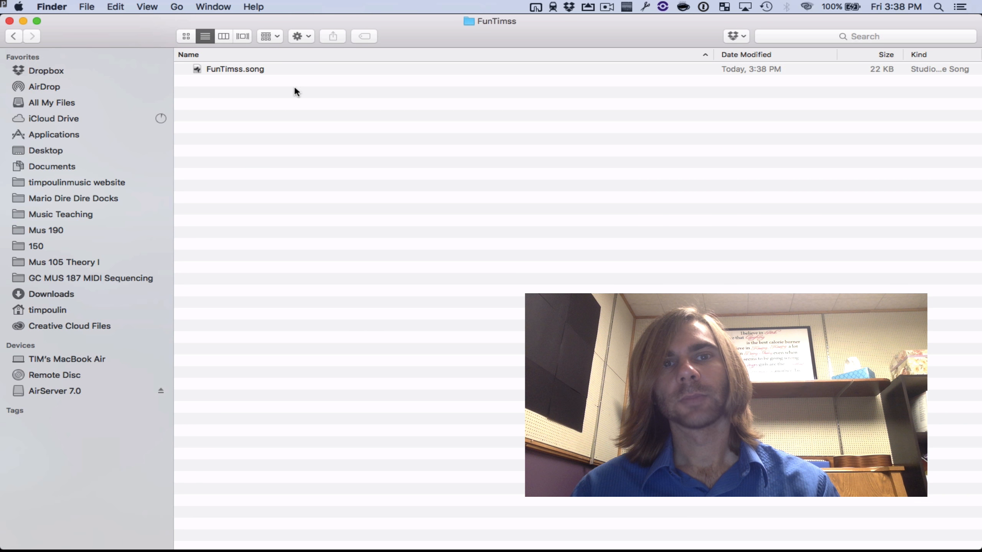
left_click(292, 72)
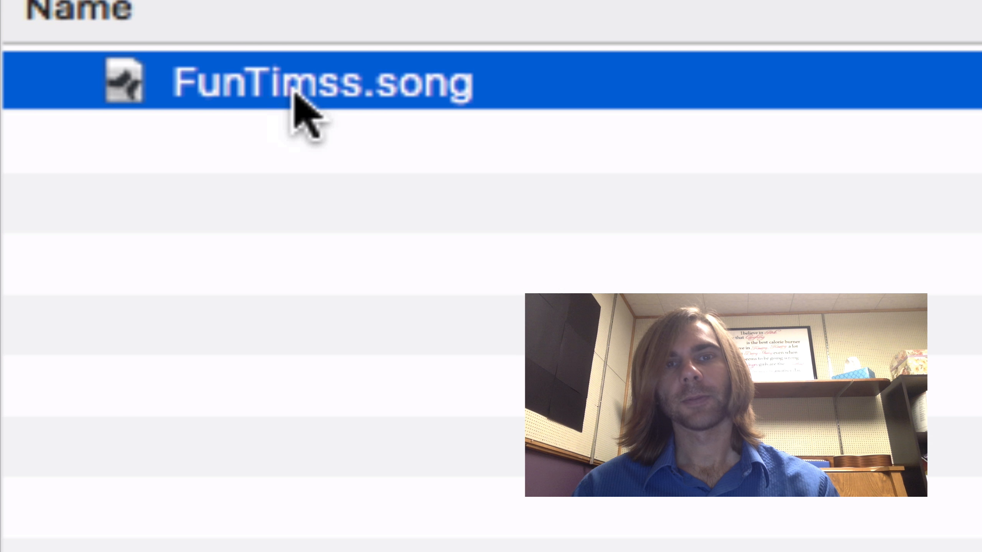
scroll(296, 98, "up", 2)
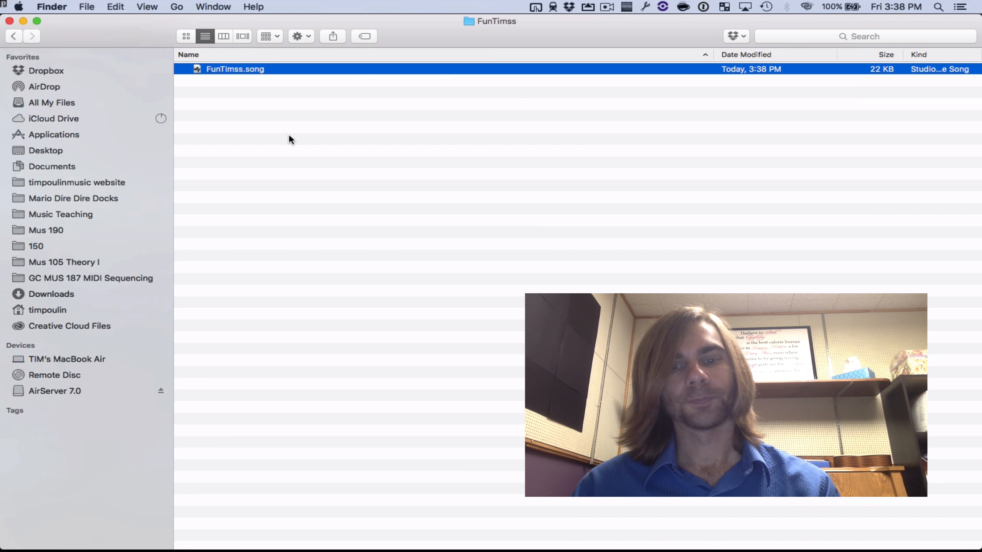
Copy FunTimsss.wav from the Desktop into the FunTimss folder.
key("super+n")
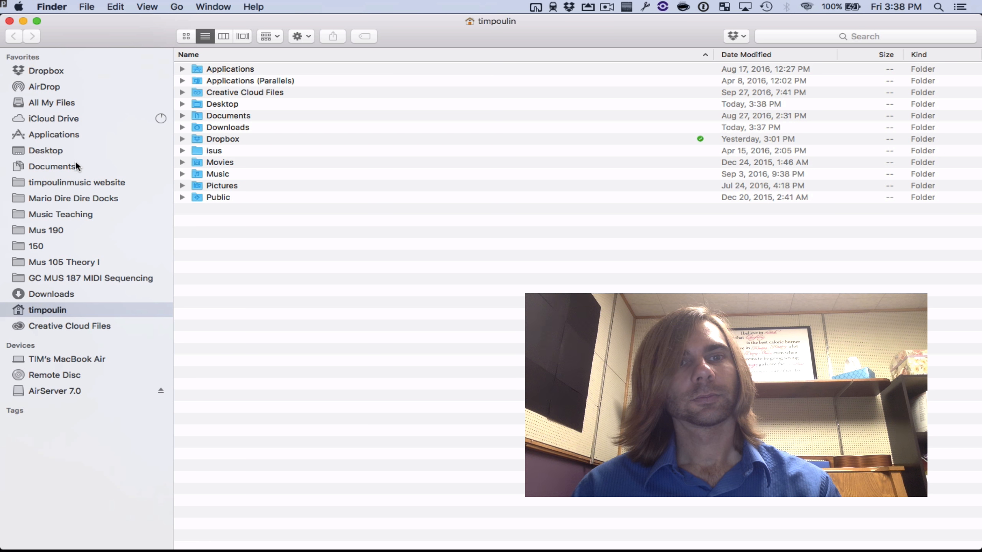
left_click(71, 148)
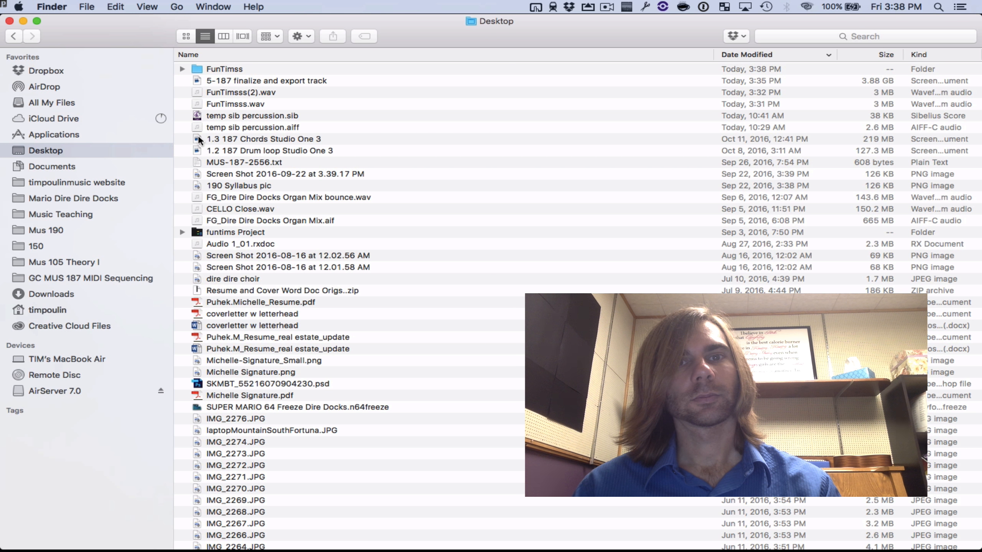
left_click(277, 103)
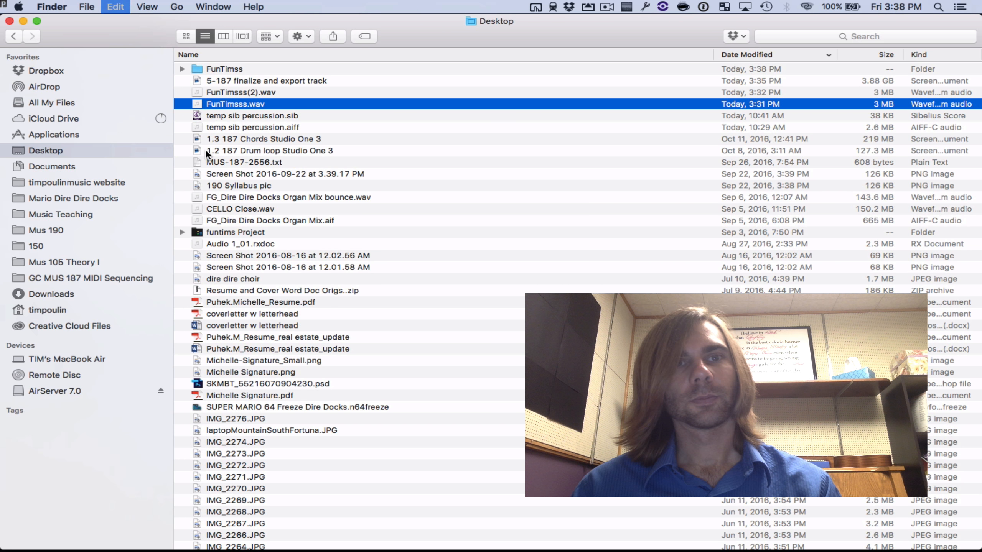
left_click(356, 148)
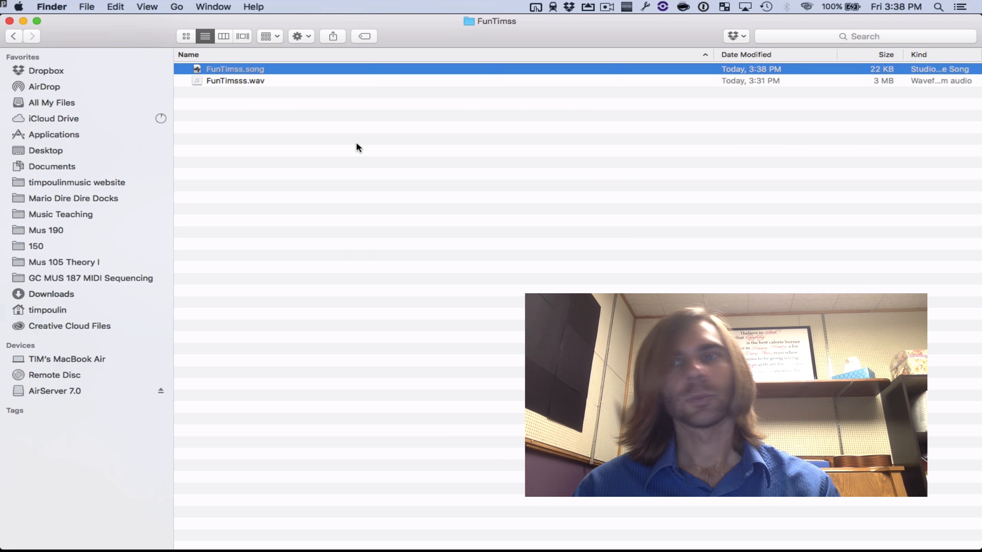
Copy FunTimsss(2).mp3 from the Downloads folder into the FunTimss folder on the Desktop.
left_click(69, 294)
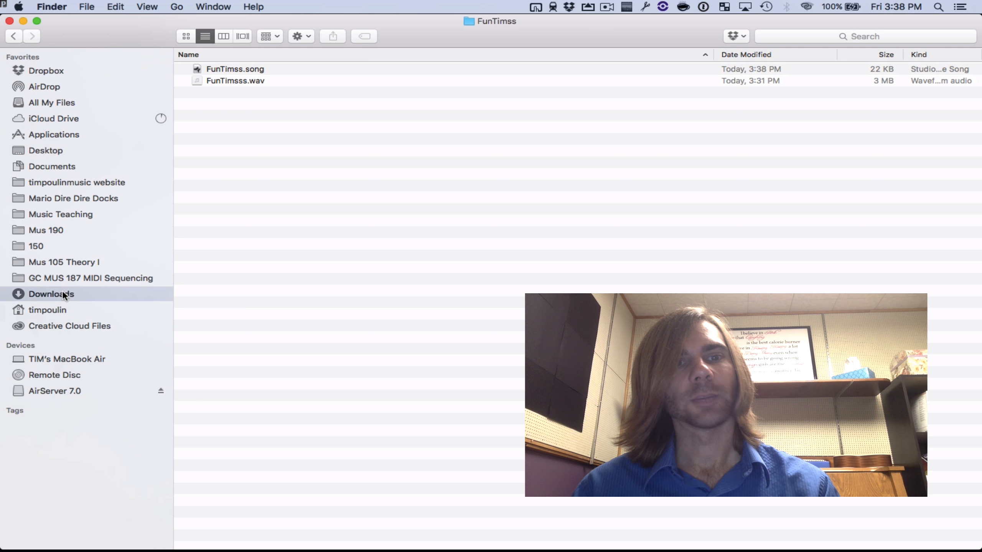
left_click(243, 78)
key("cmd+c")
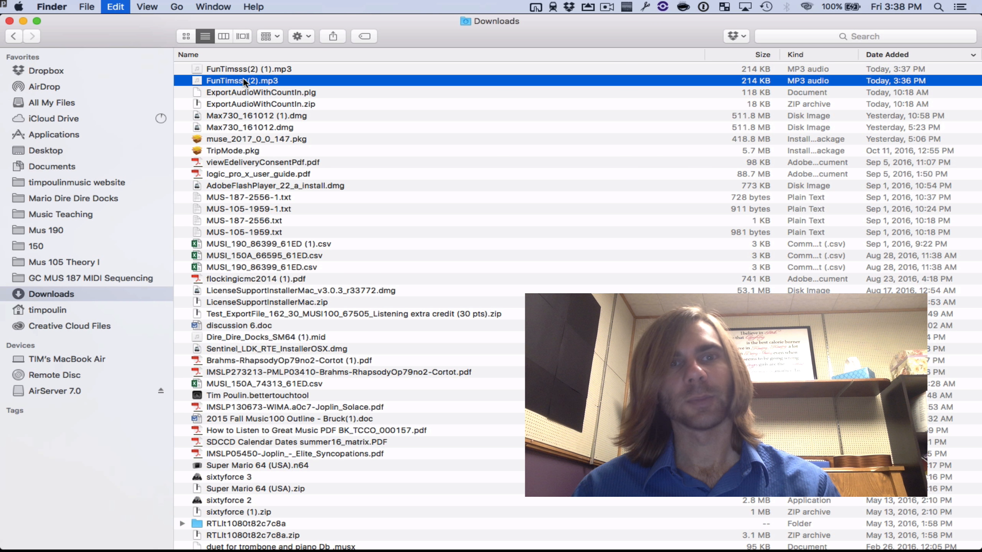
key("cmd+shift+d")
double_click(232, 66)
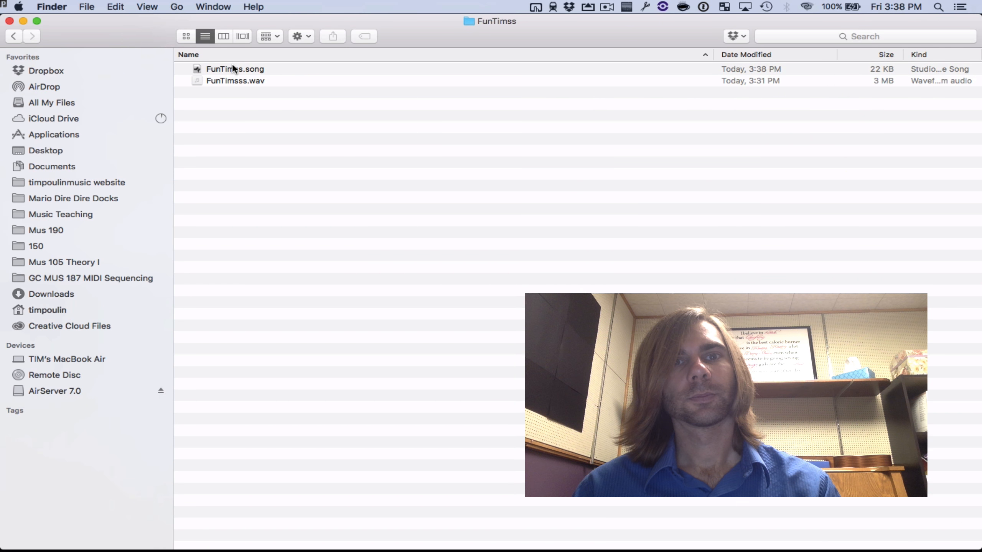
key("cmd+v")
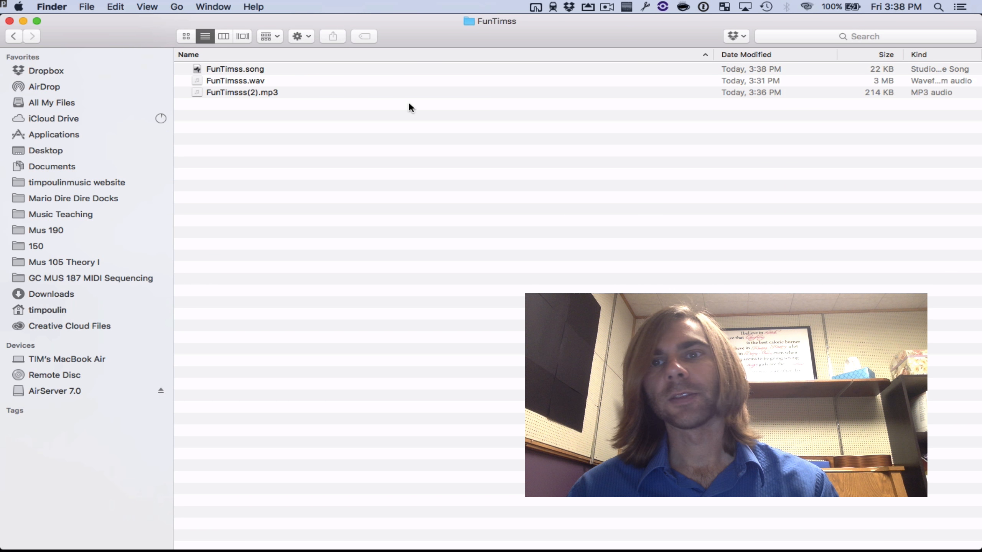
Compare the file sizes of the MP3, WAV and song files in the FunTimss folder.
left_click(877, 94)
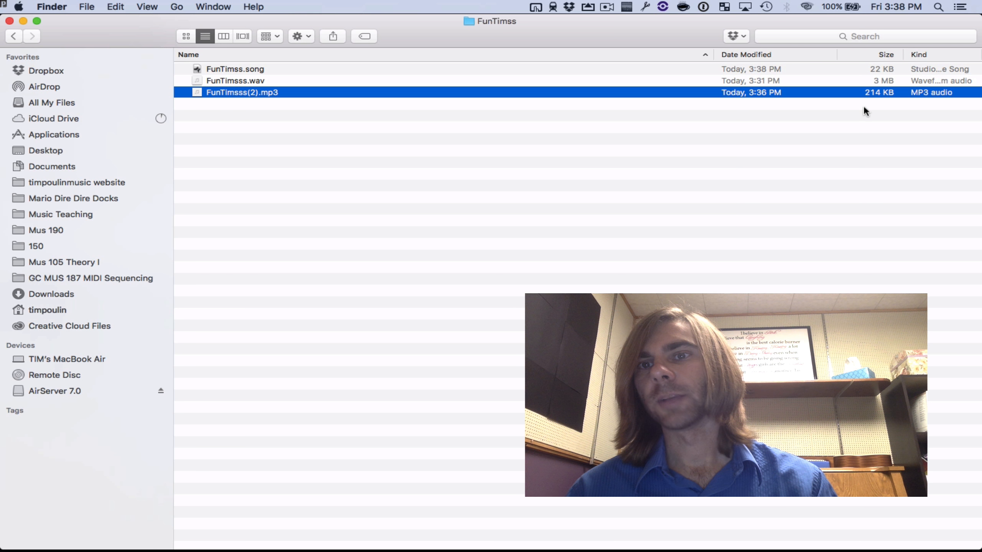
left_click(869, 83)
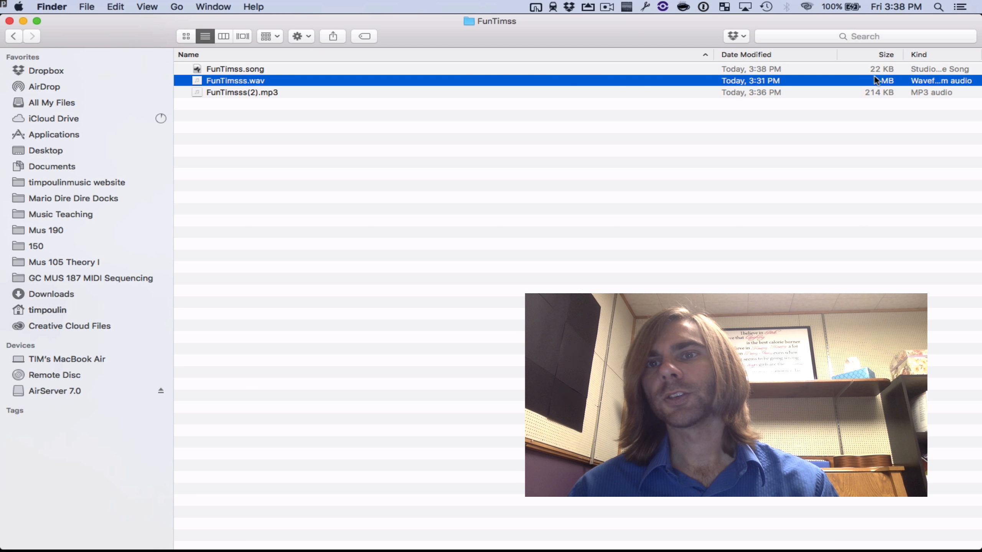
left_click(861, 72)
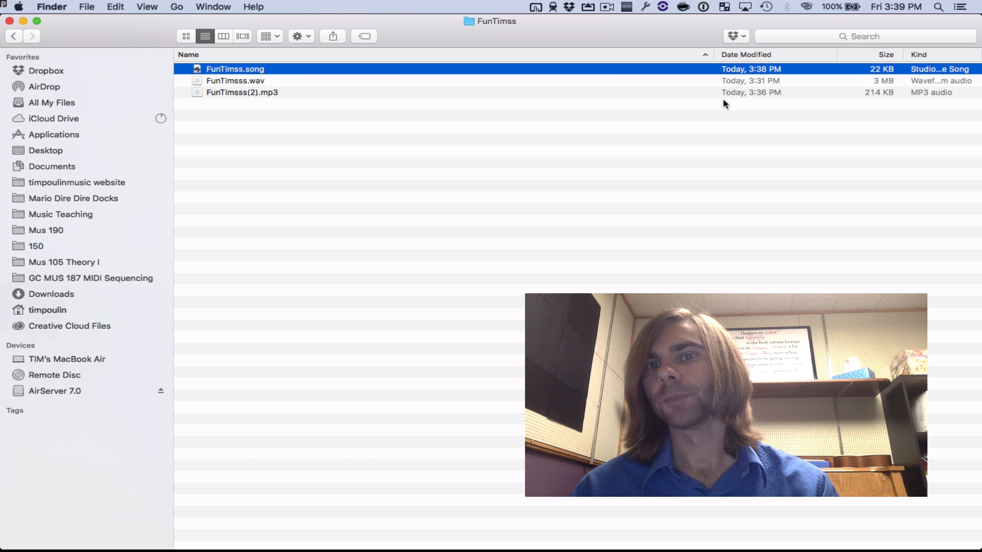
left_click(713, 111)
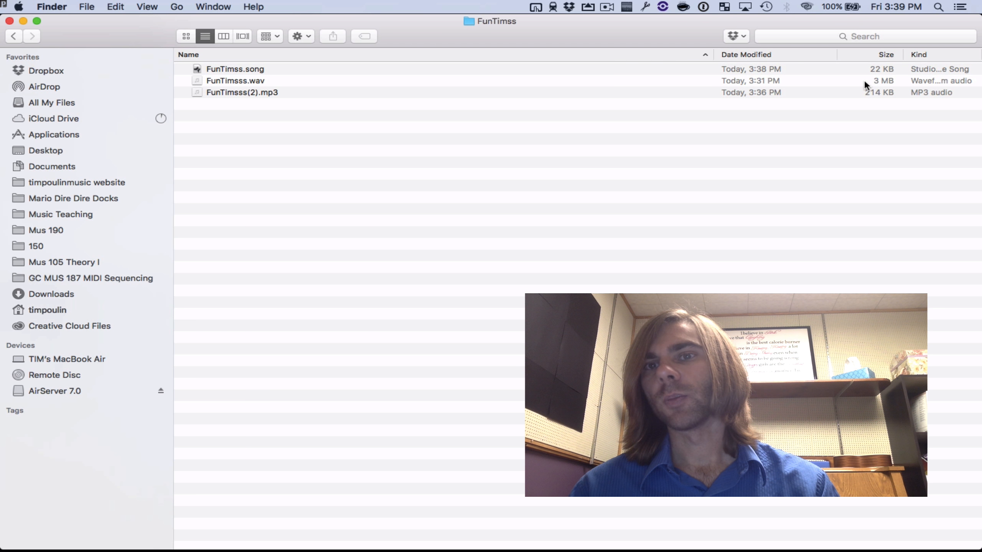